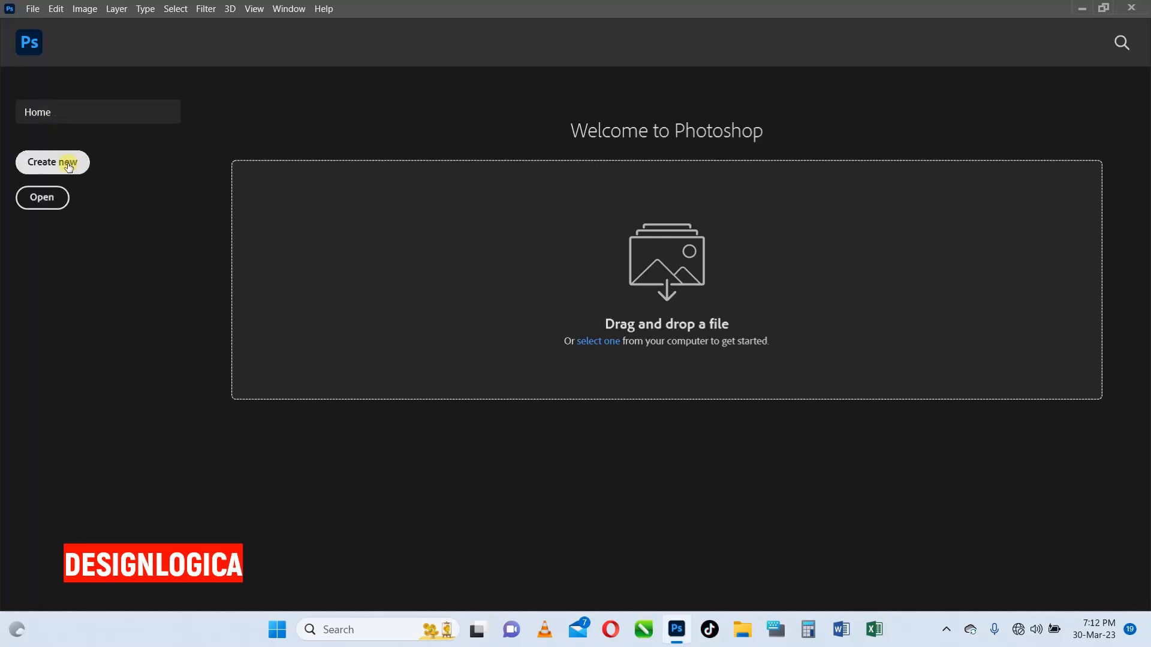
click(34, 10)
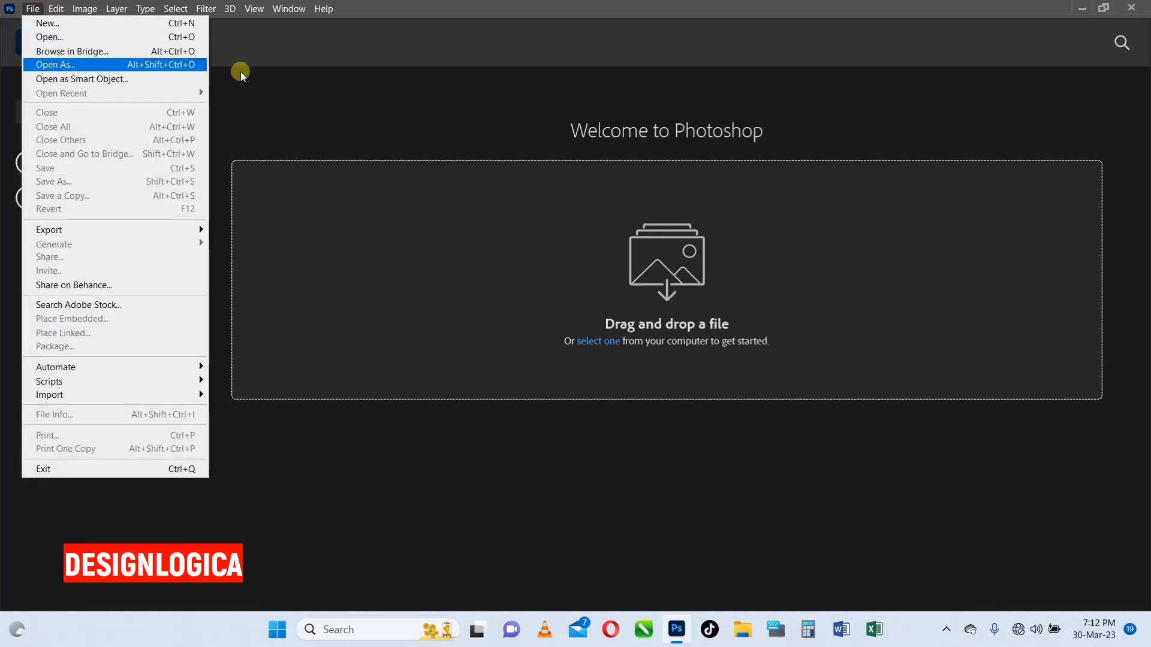
click(342, 77)
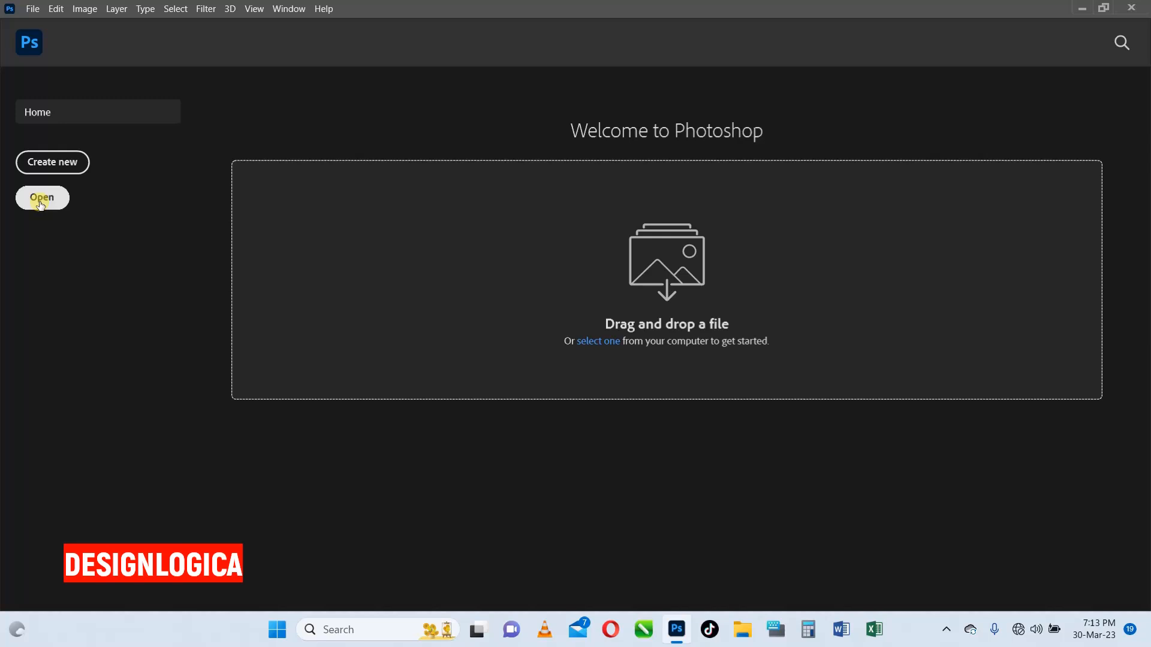
- Start a new document and look through the Saved, Photo, Print, Art & Illustration, Web, Mobile and Film & Video presets
click(57, 164)
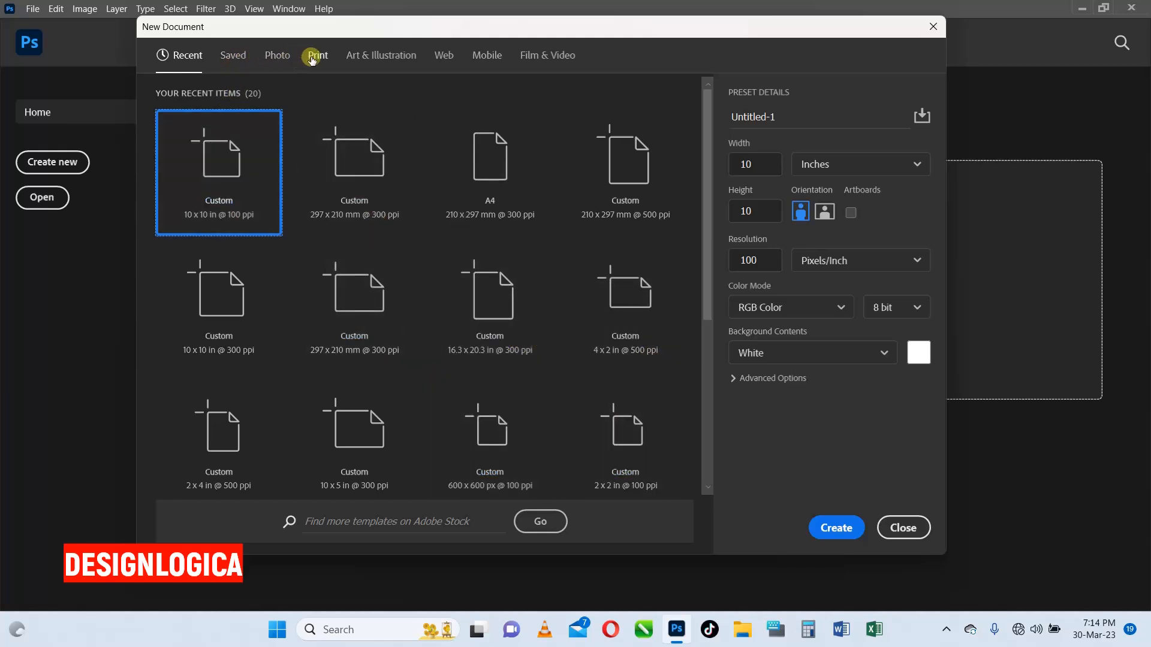
click(231, 65)
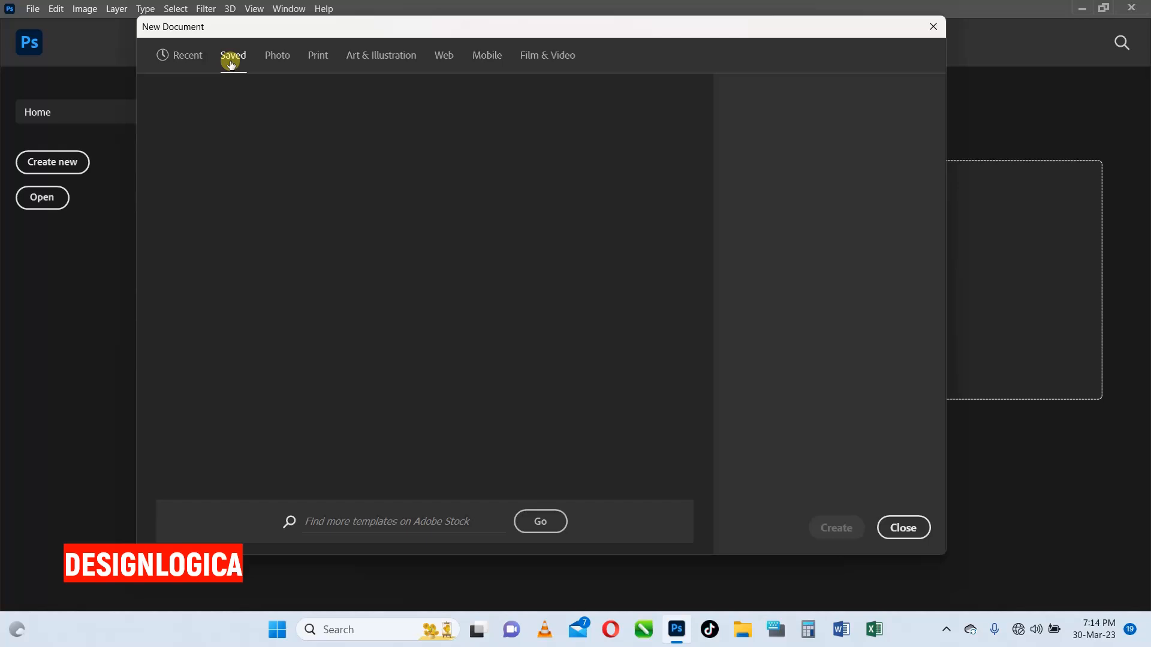
click(275, 55)
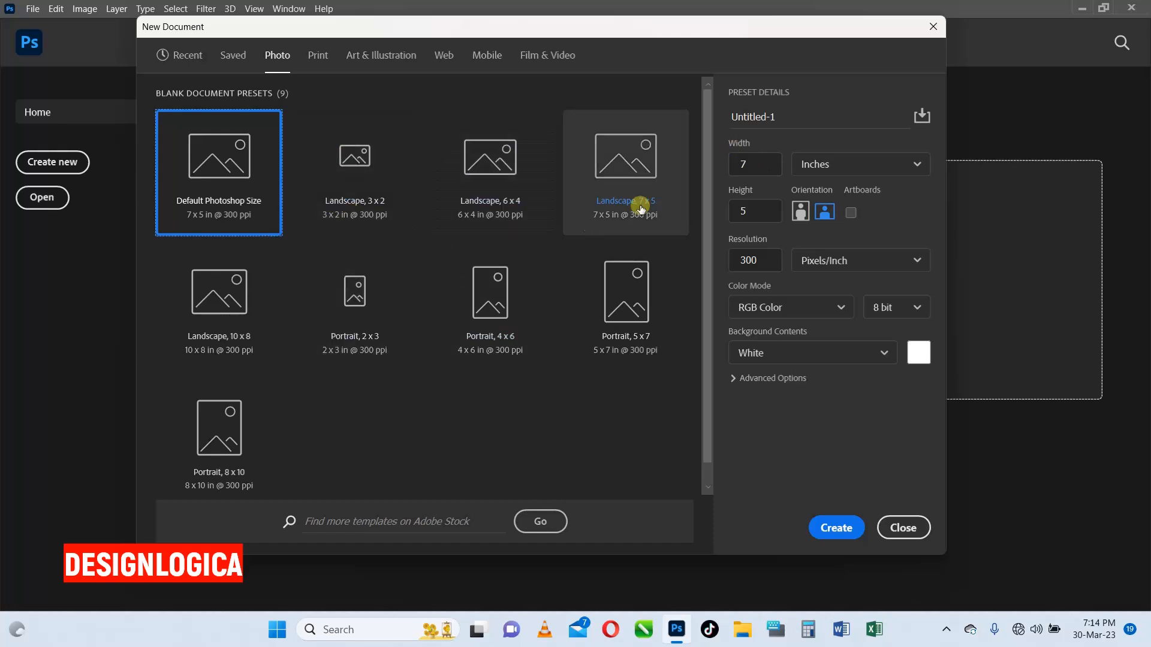
click(377, 173)
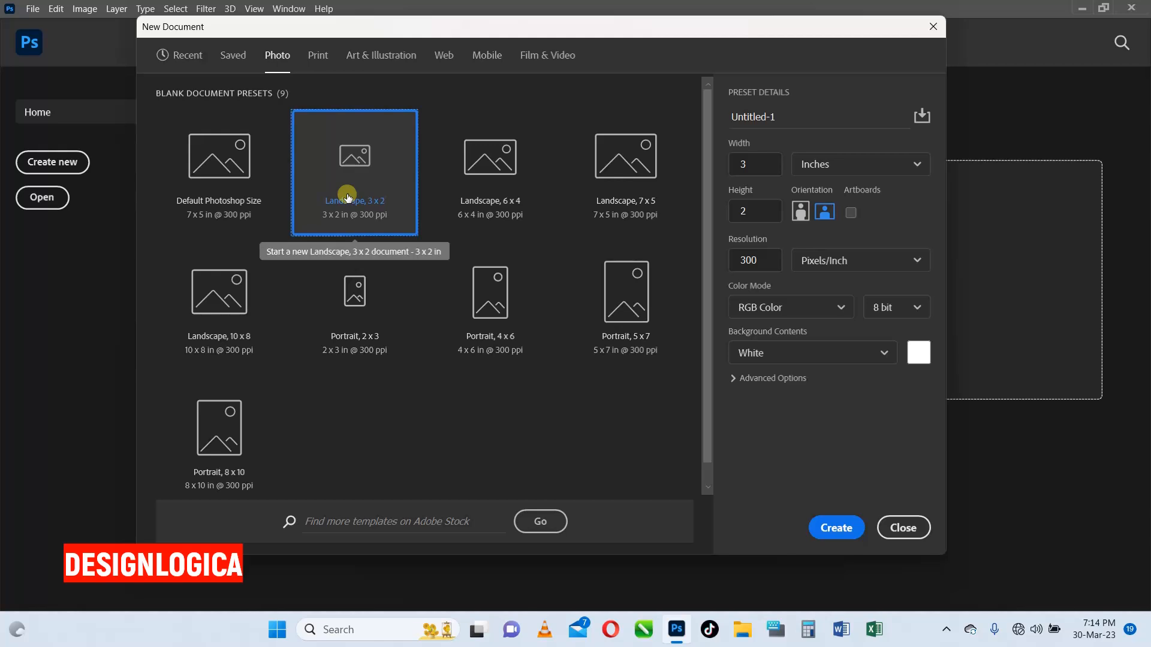
click(320, 60)
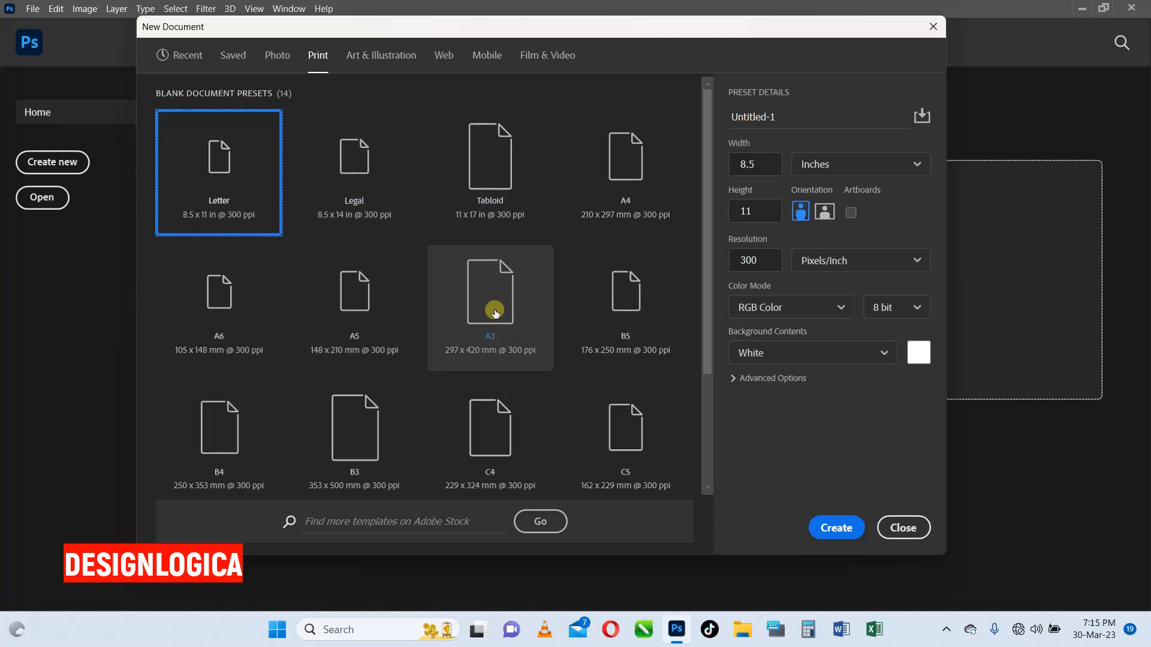
scroll(492, 310, down, 3)
scroll(495, 312, up, 3)
click(374, 57)
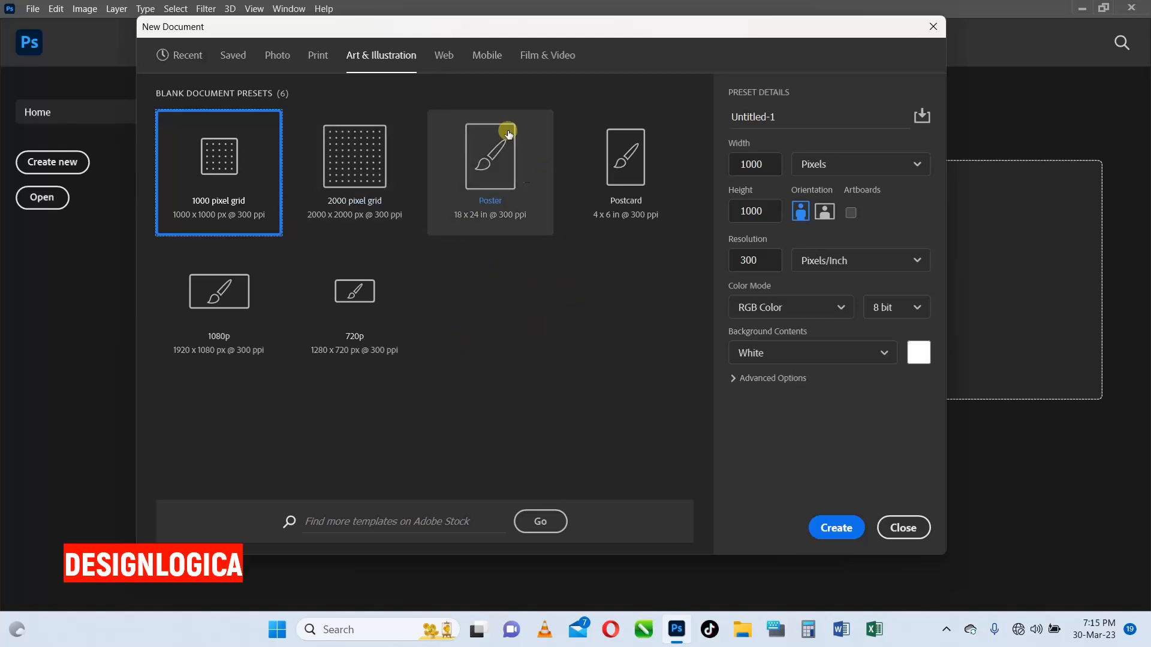
click(447, 55)
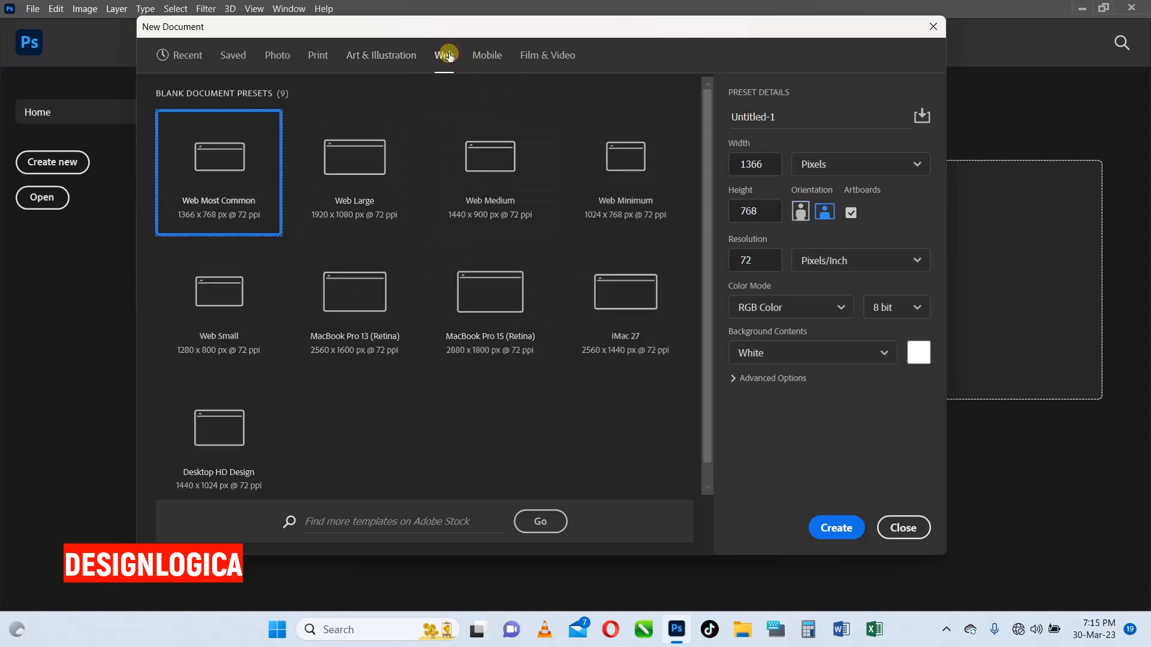
click(489, 65)
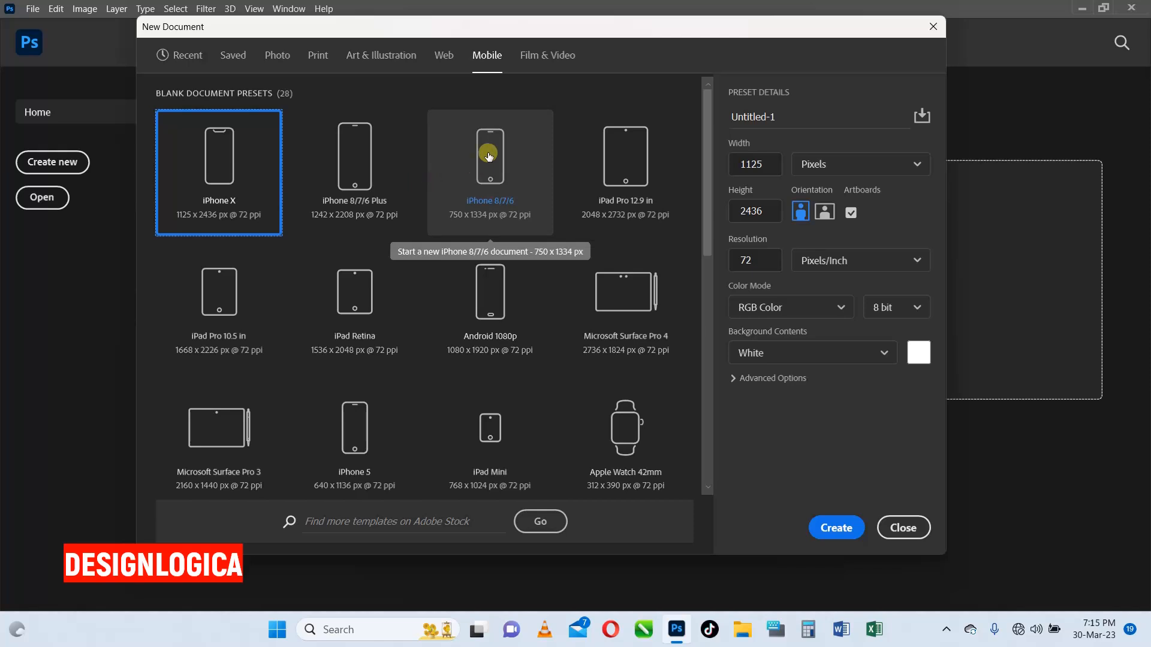
click(549, 58)
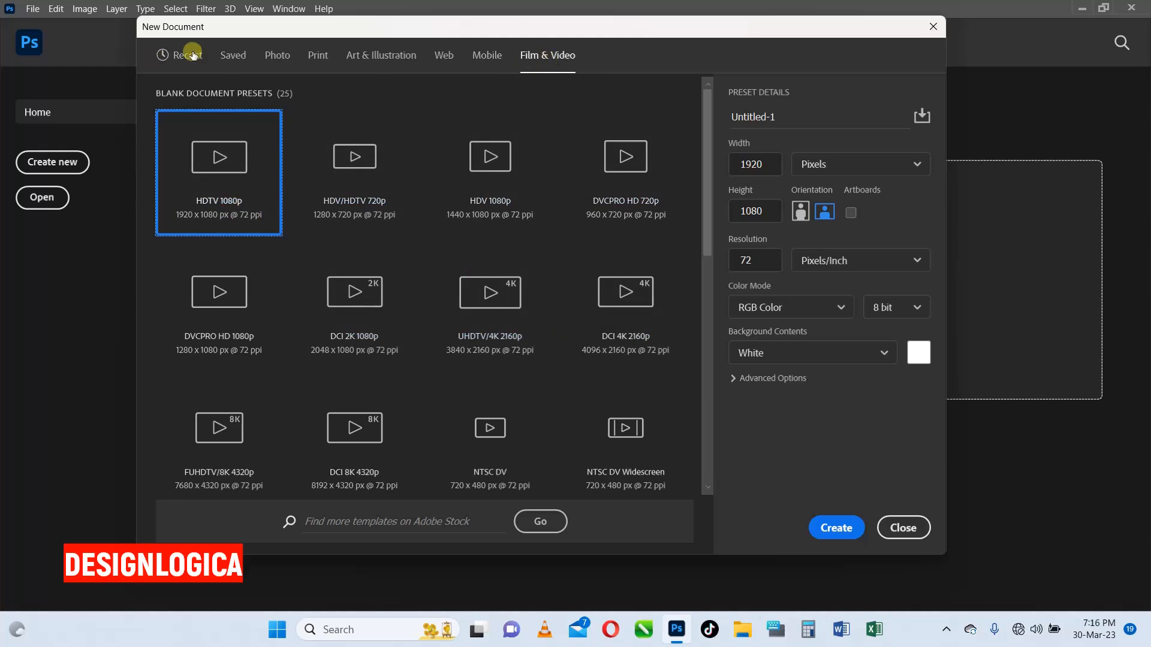
- Choose the Print presets with the Letter size and name the document PROJECT ONE
click(311, 60)
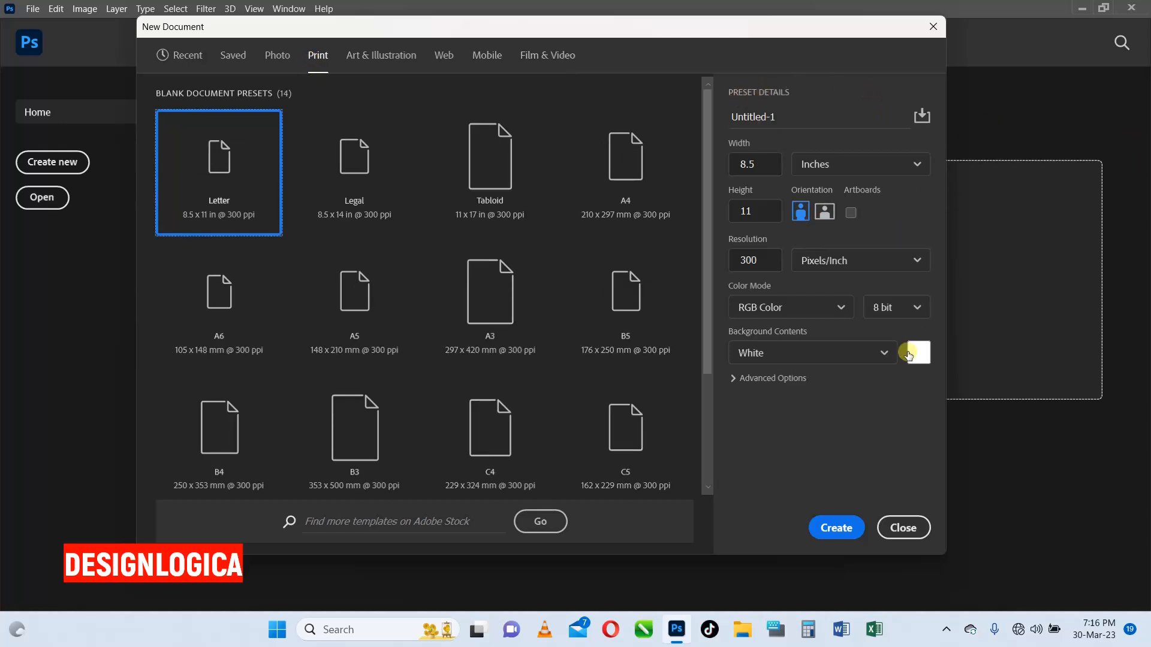
click(788, 117)
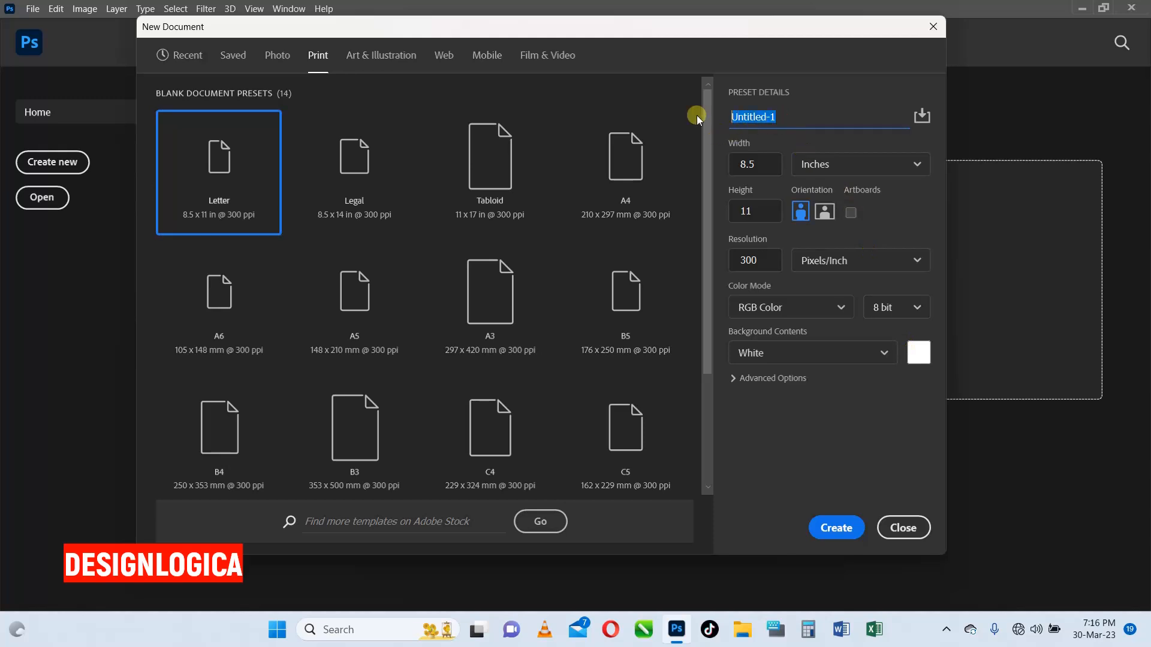
text(PROJECT ONE)
- Keep inches as the unit and set the document's width to 50 and height to 100
click(851, 164)
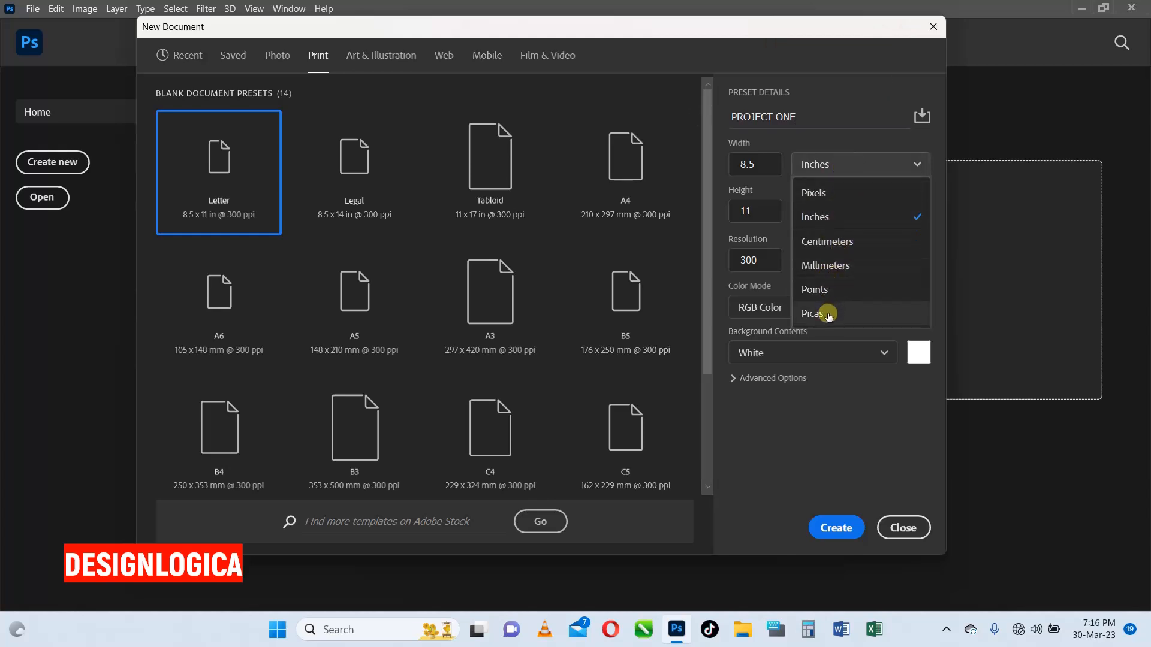
click(756, 164)
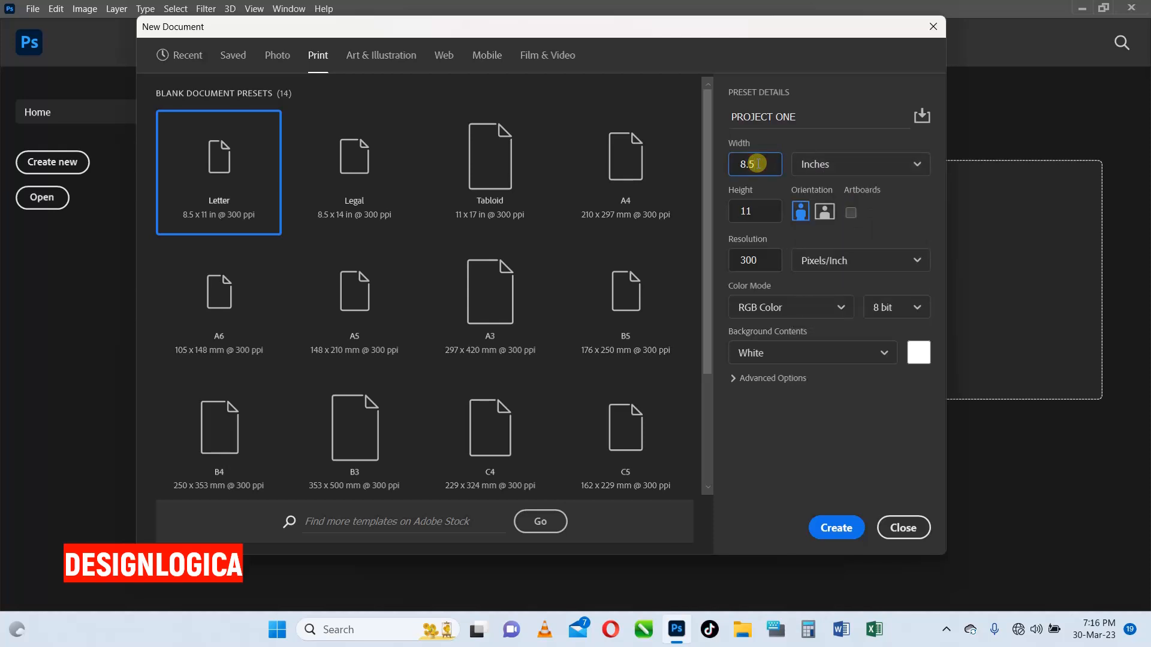
drag(757, 163, 732, 162)
text(50)
click(767, 208)
key(BackSpace)
text(00)
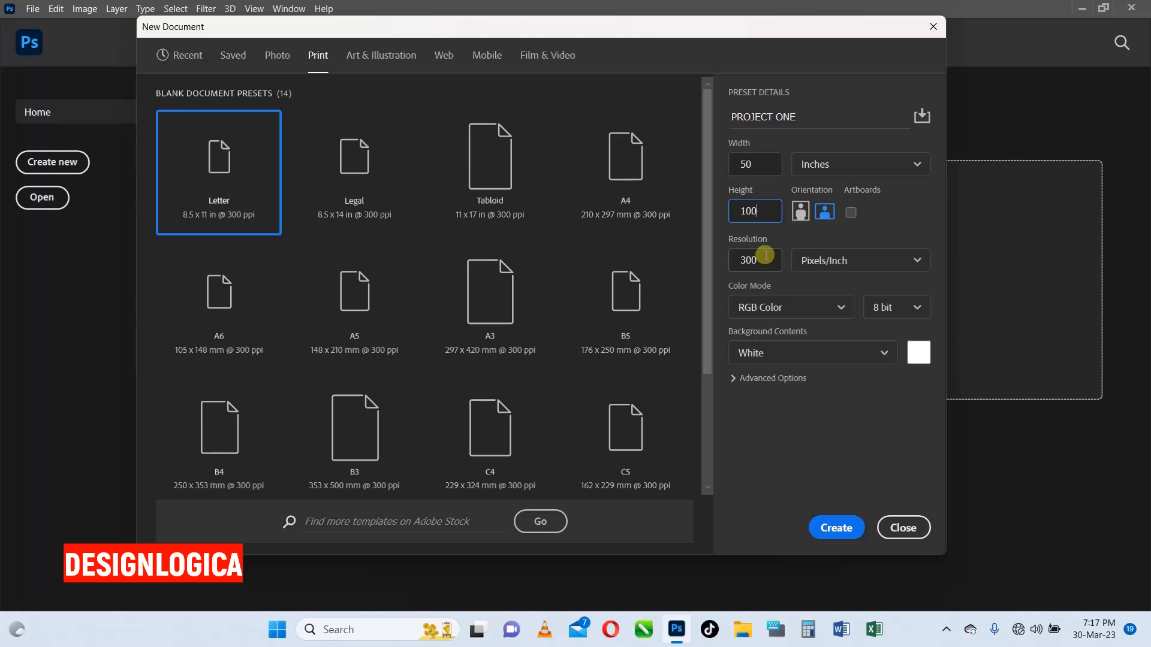
- Try a resolution of 500 and set it to 72 pixels per inch instead
click(764, 260)
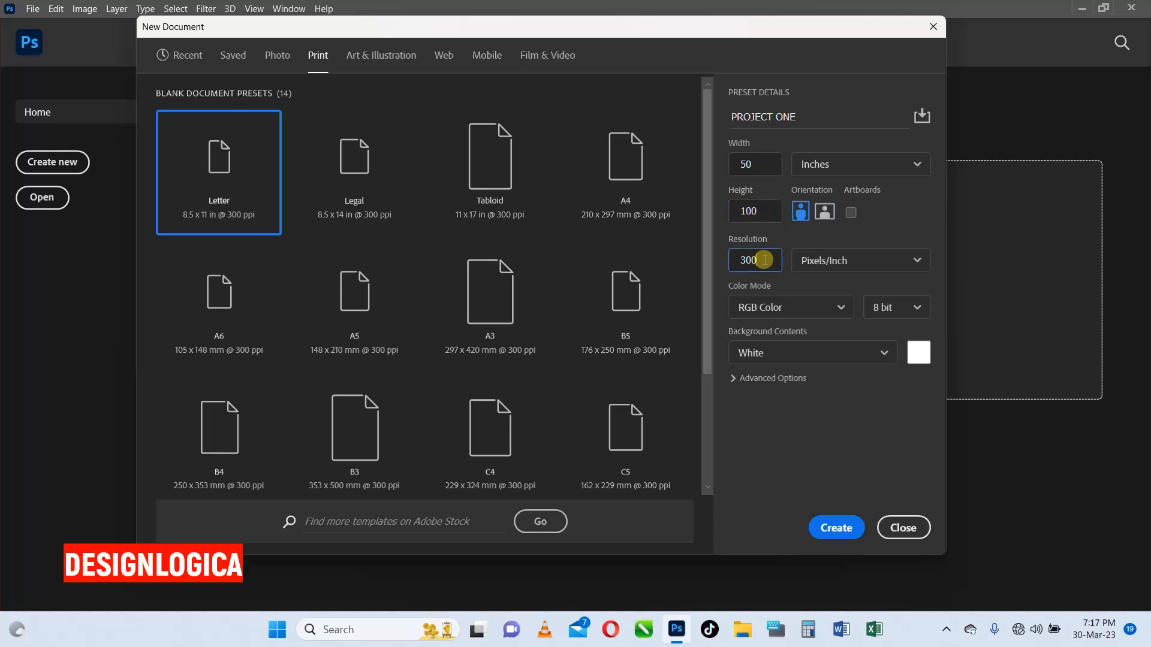
drag(729, 260, 762, 262)
text(500)
key(BackSpace)
key(BackSpace)
key(BackSpace)
text(72)
click(887, 223)
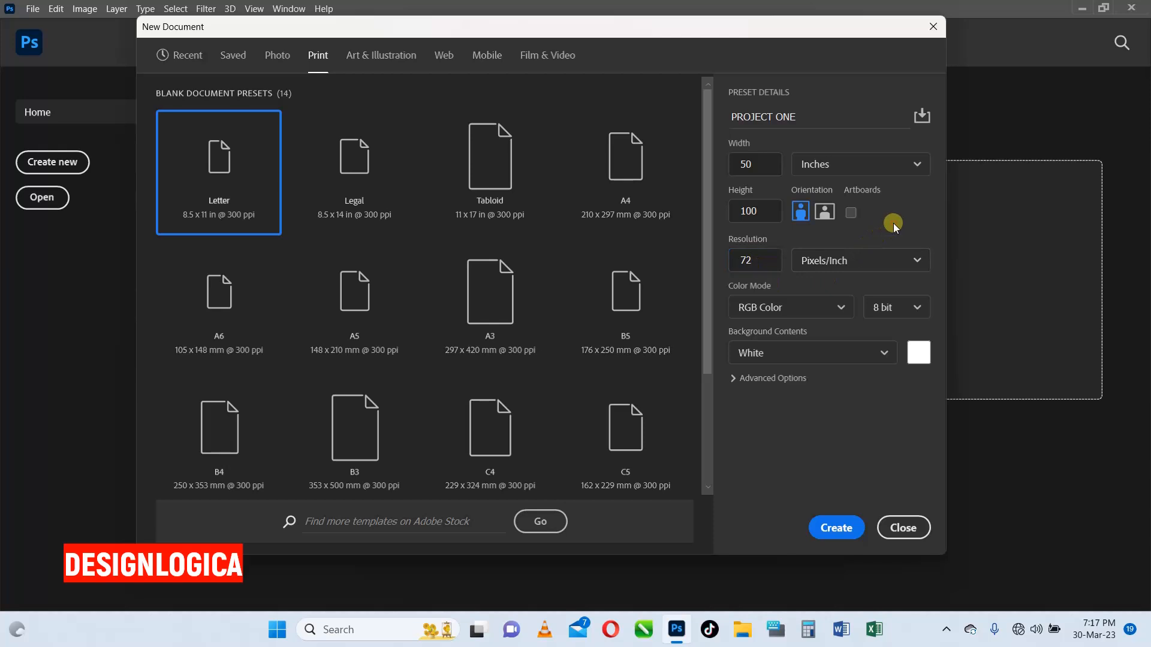
- Switch the document's color mode to CMYK Color and return it to RGB Color
click(813, 309)
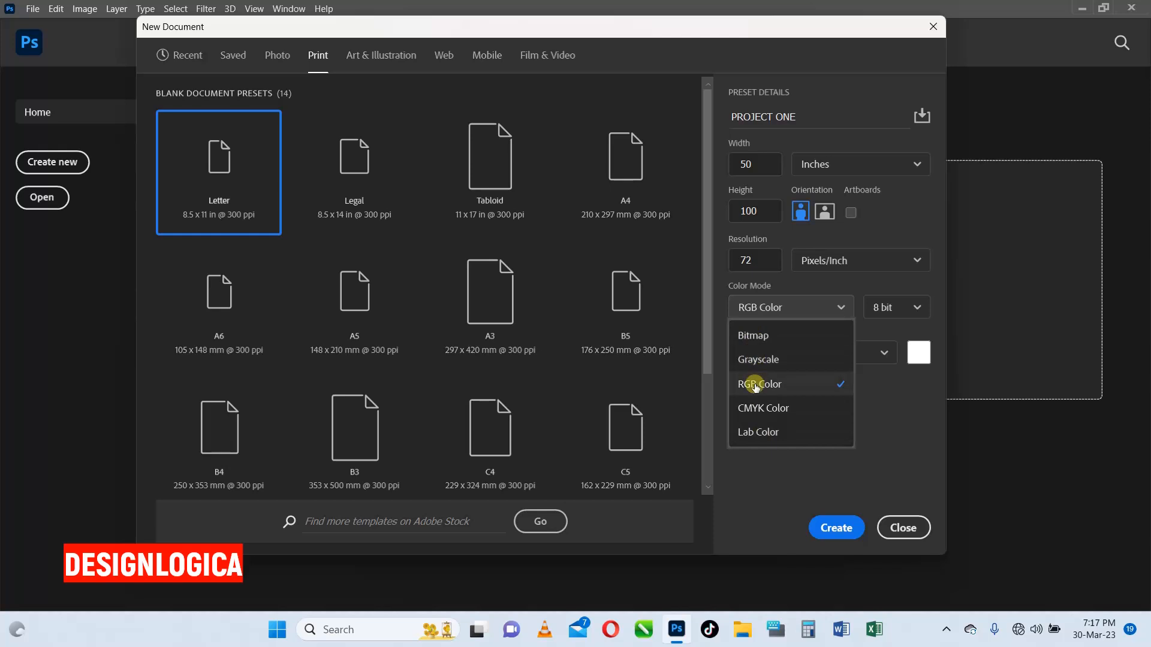
click(779, 409)
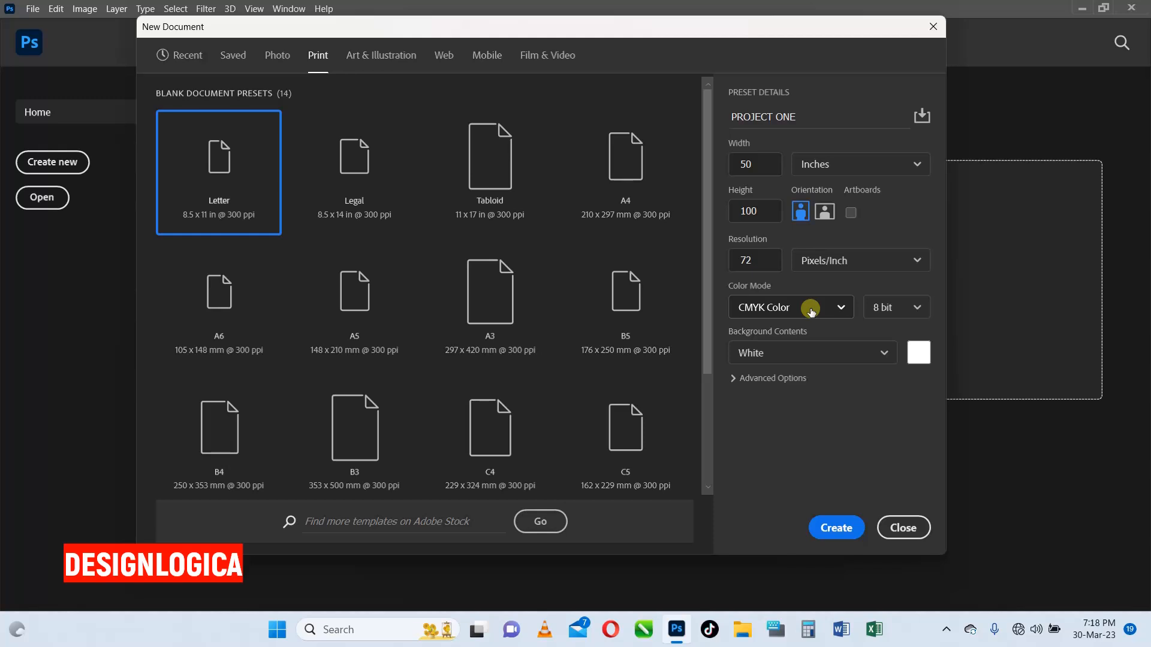
click(811, 307)
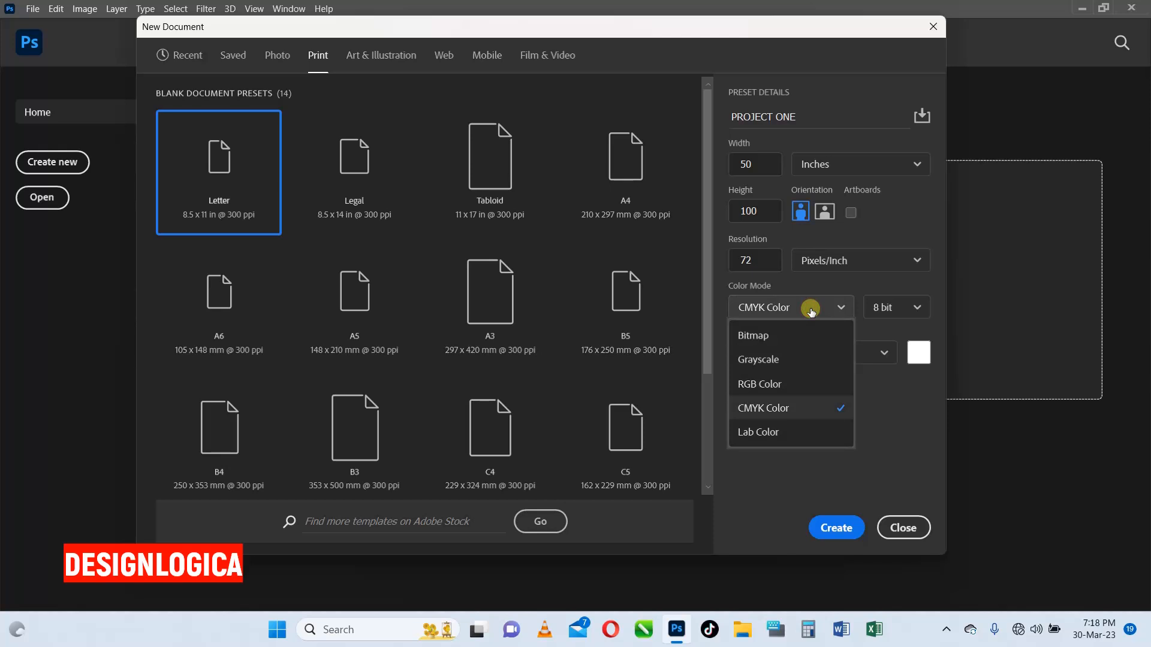
click(810, 383)
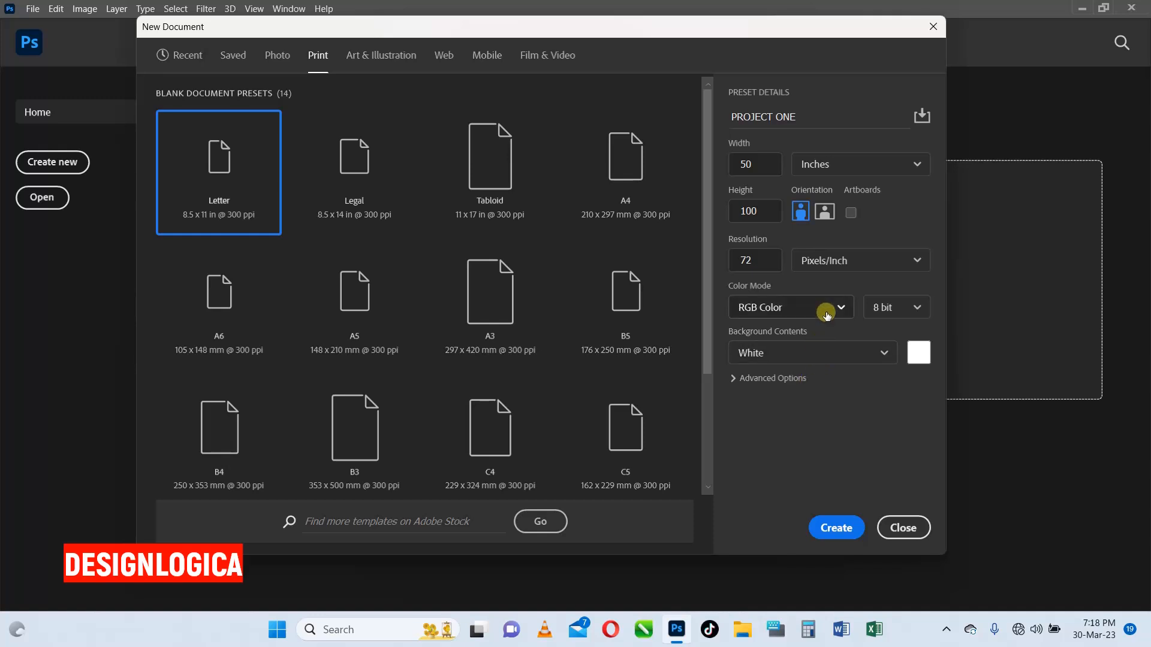
- Try Black as the document's background contents and change it to Background Color
click(885, 355)
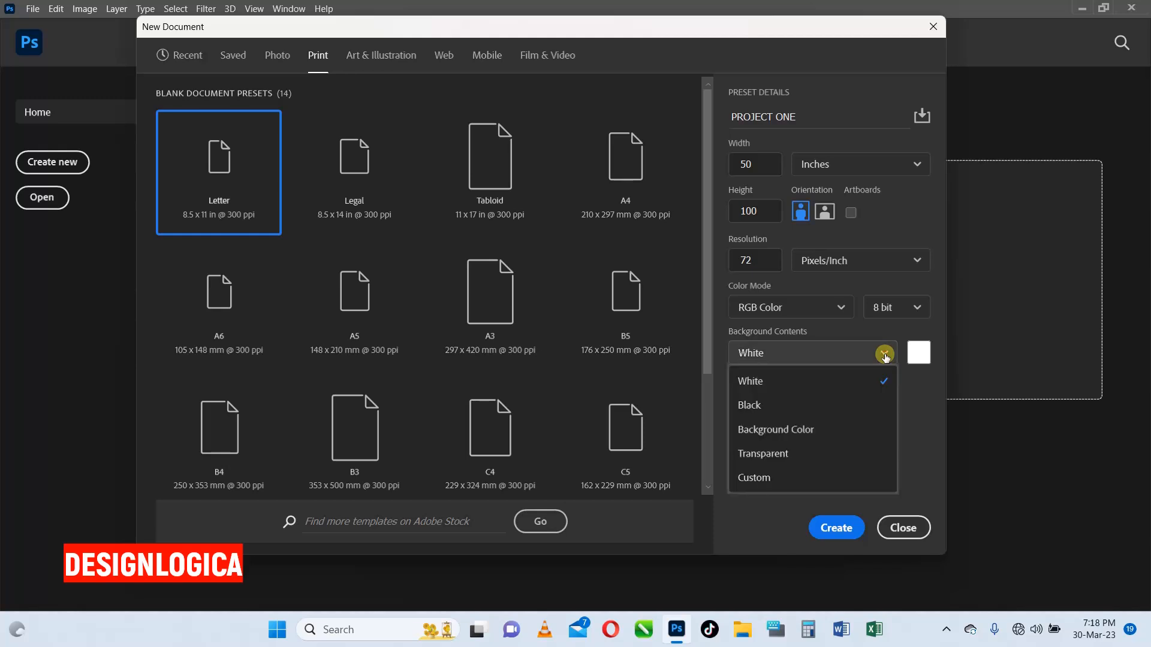
click(765, 406)
click(852, 350)
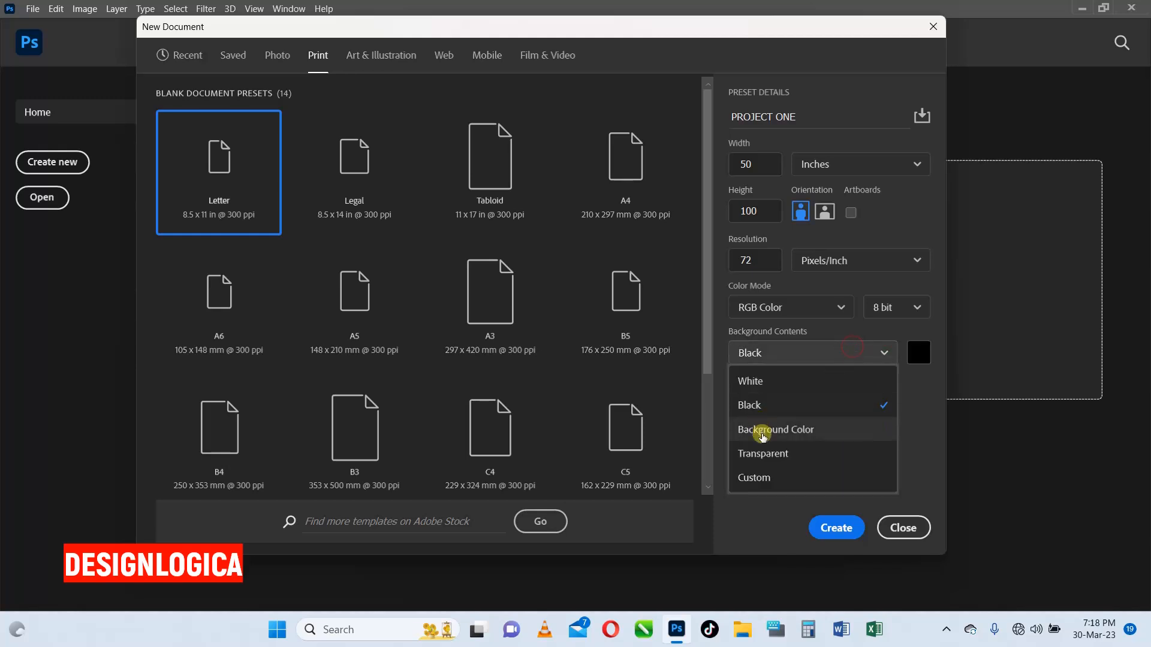
click(763, 431)
click(888, 353)
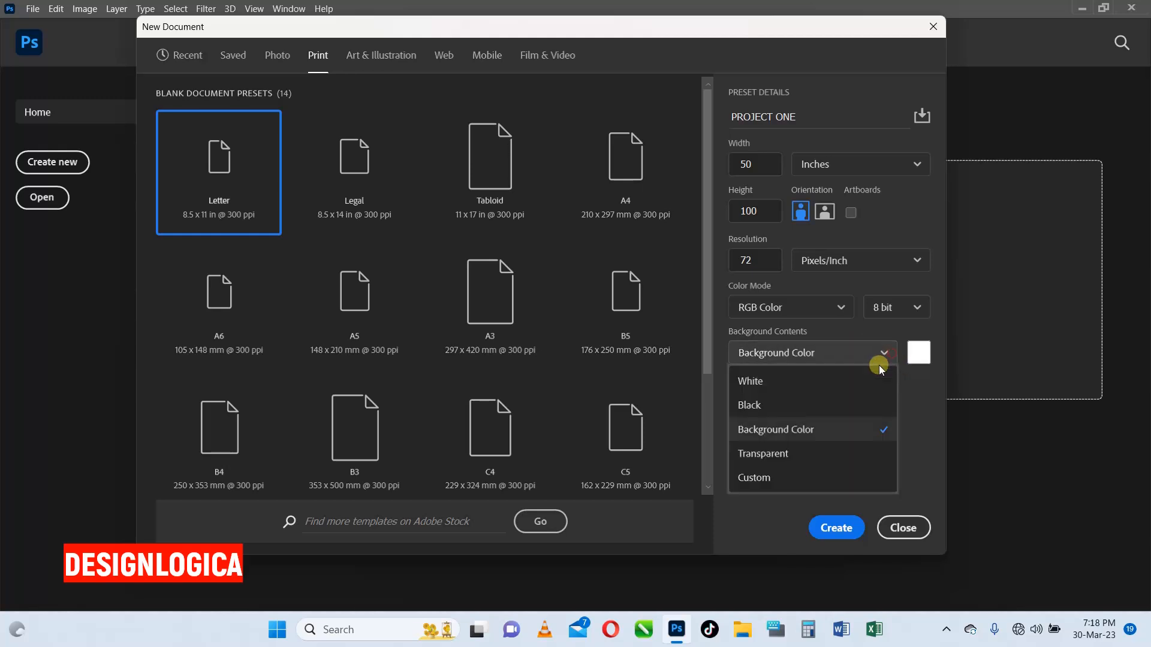
click(916, 385)
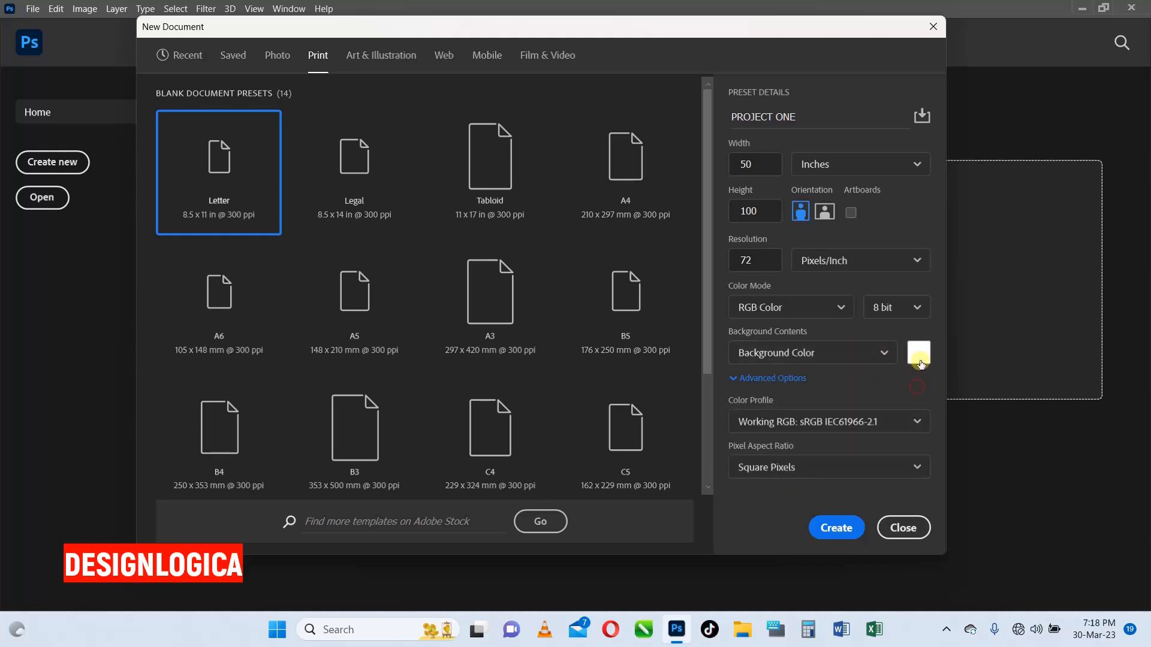
click(799, 378)
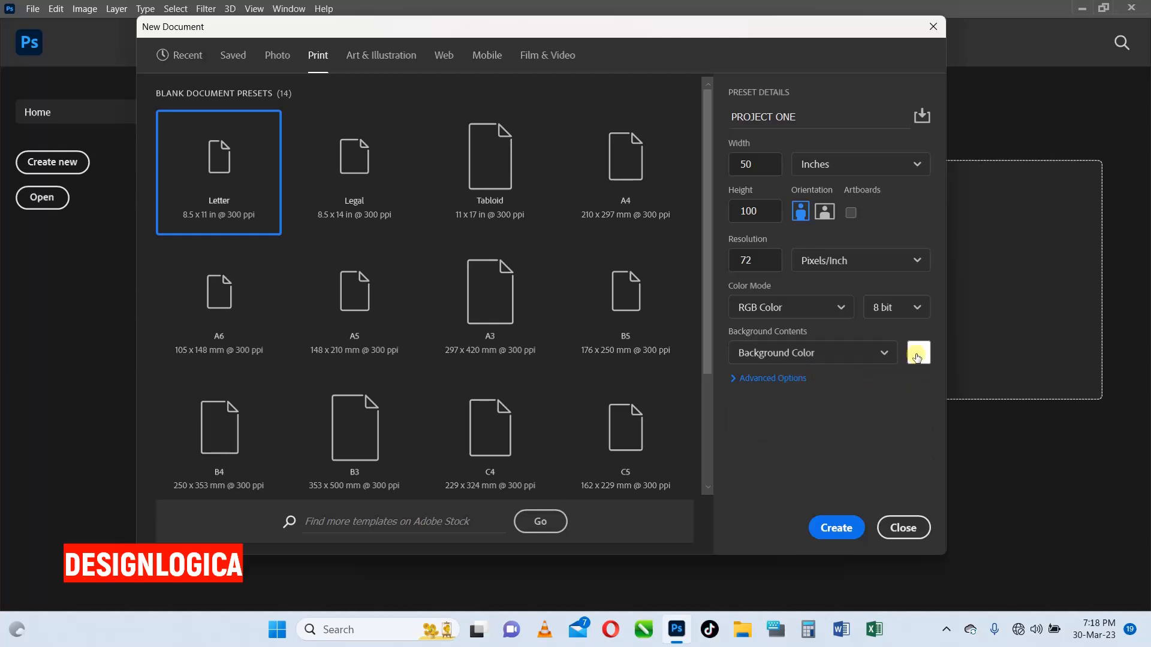
click(917, 359)
mouse_move(606, 366)
mouse_down()
mouse_move(581, 413)
mouse_move(614, 344)
mouse_move(596, 408)
mouse_up()
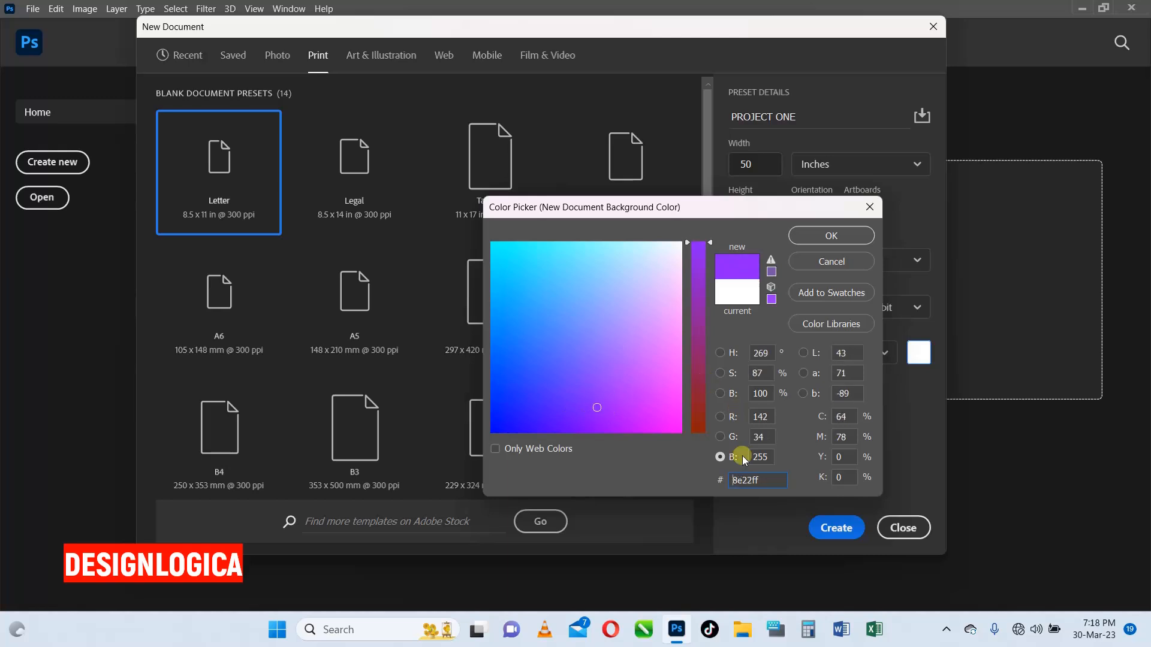
click(905, 529)
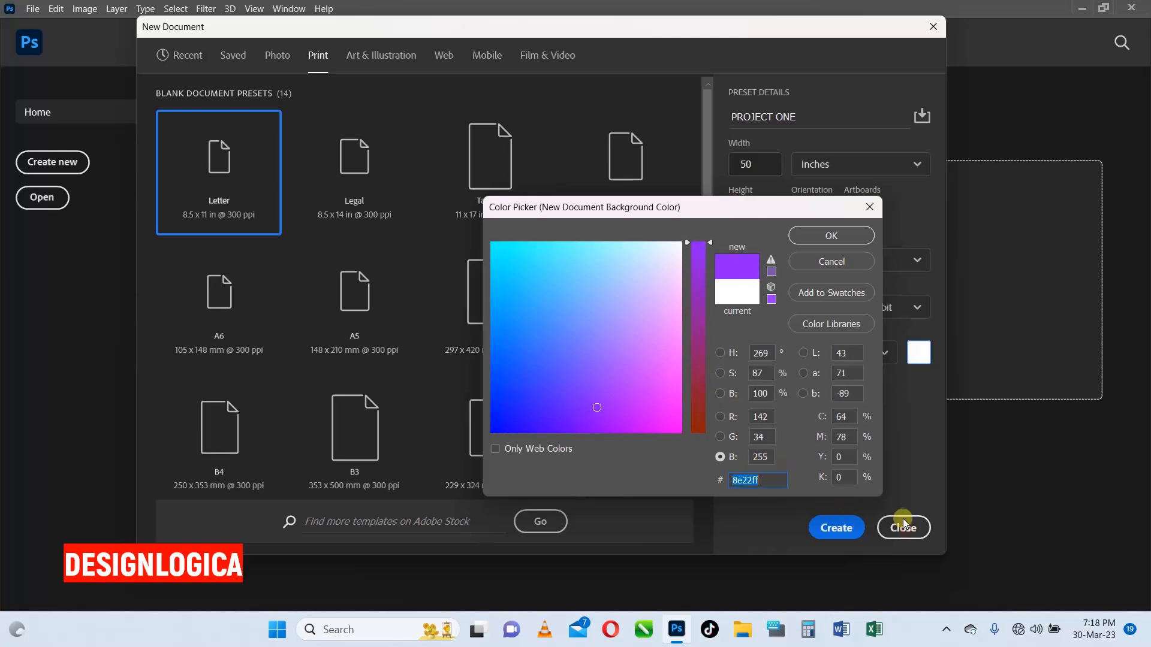
click(838, 262)
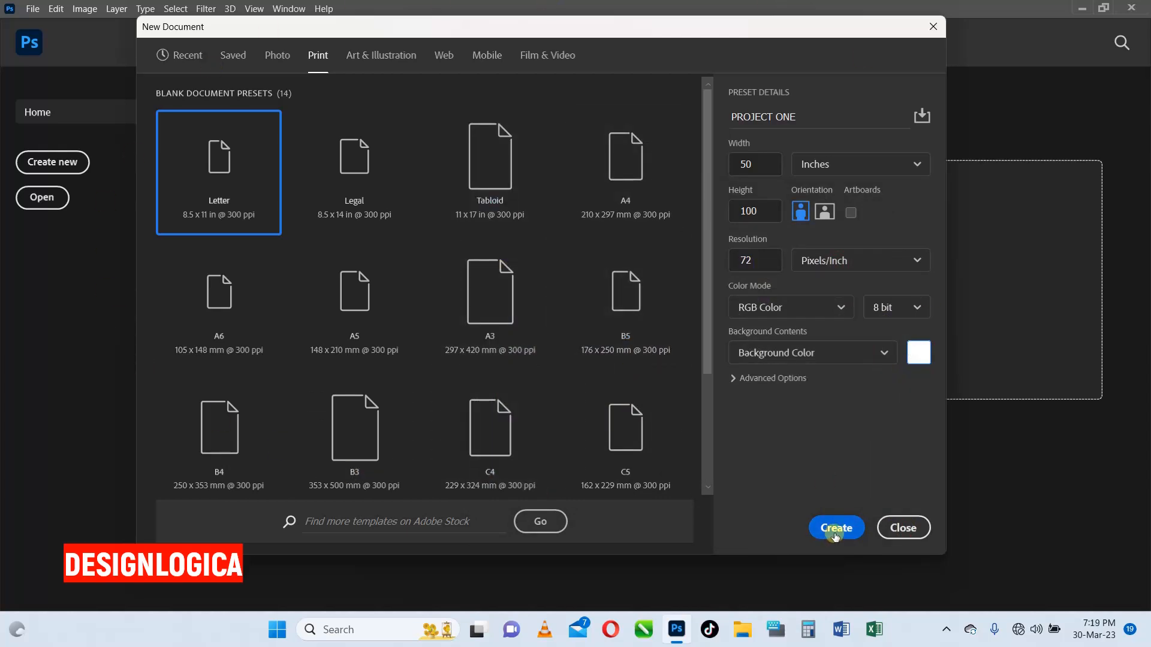
- Apply the A4 preset, compare landscape and portrait orientation, and create the document in portrait
click(618, 181)
click(823, 214)
click(802, 212)
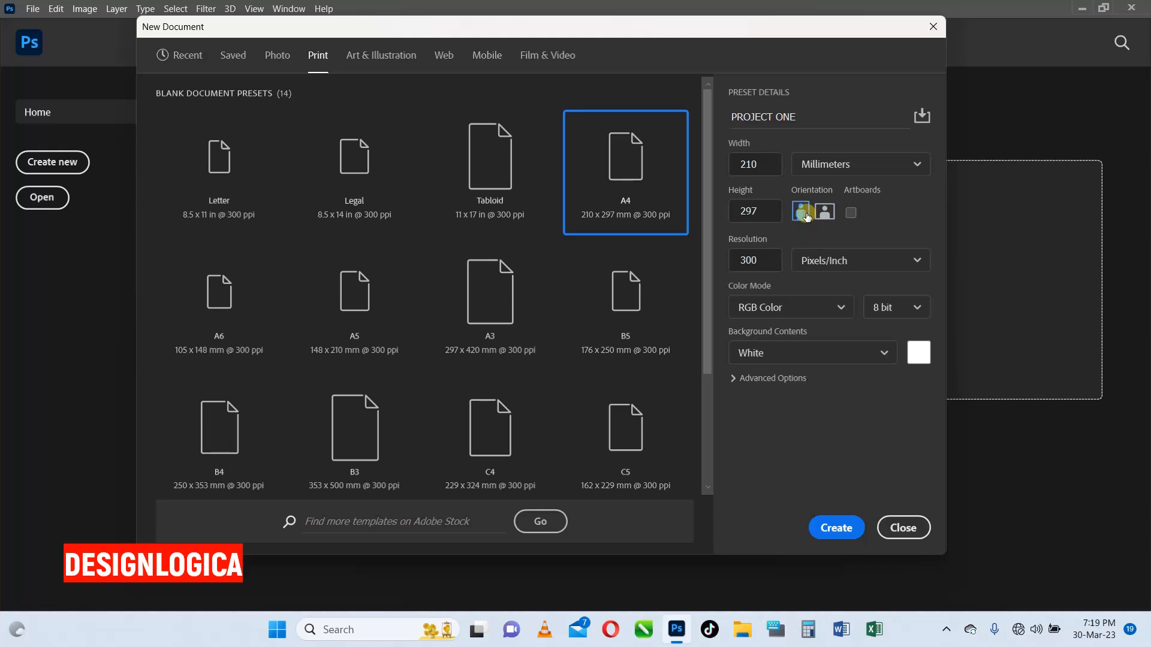
click(828, 215)
click(801, 214)
click(827, 213)
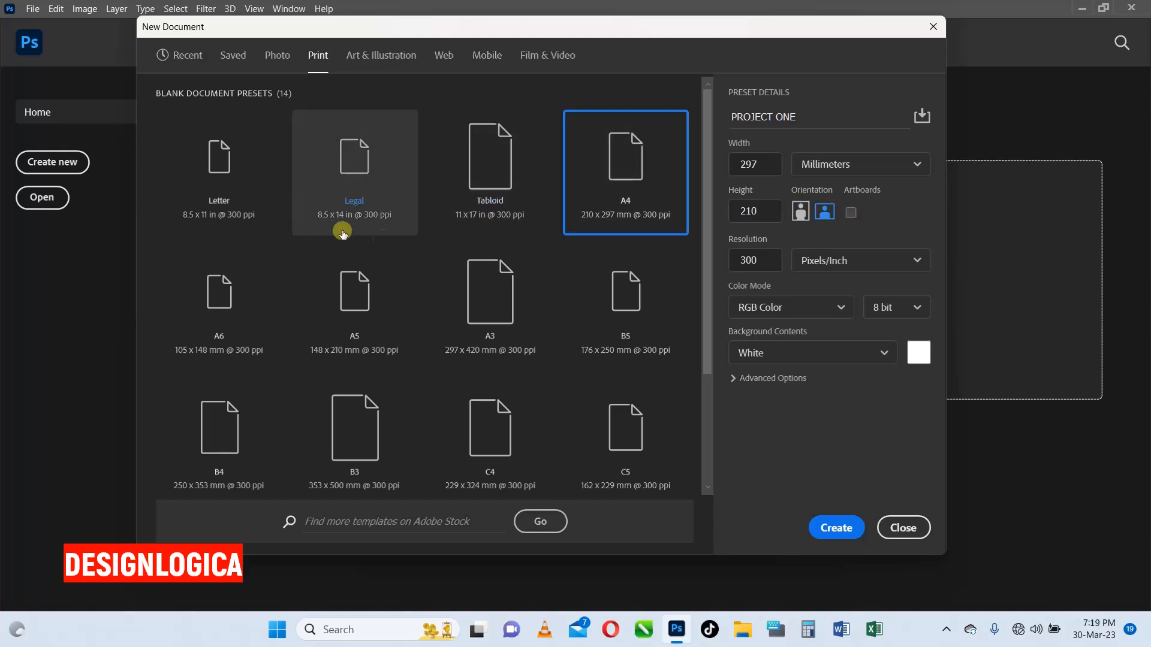
click(801, 213)
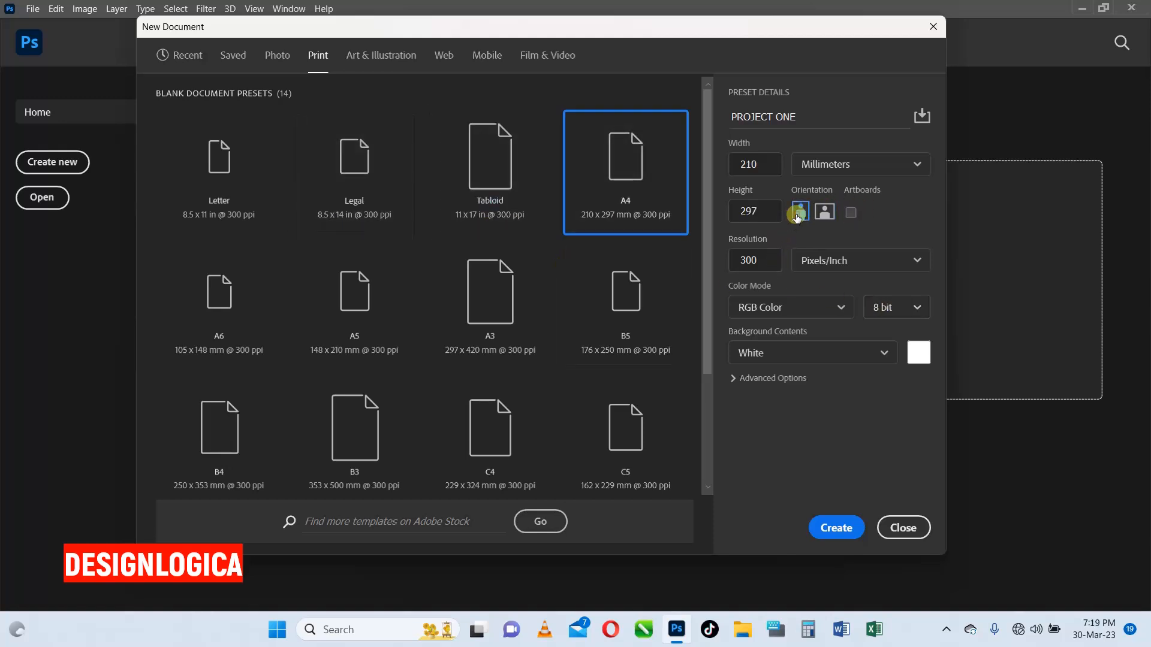
click(829, 530)
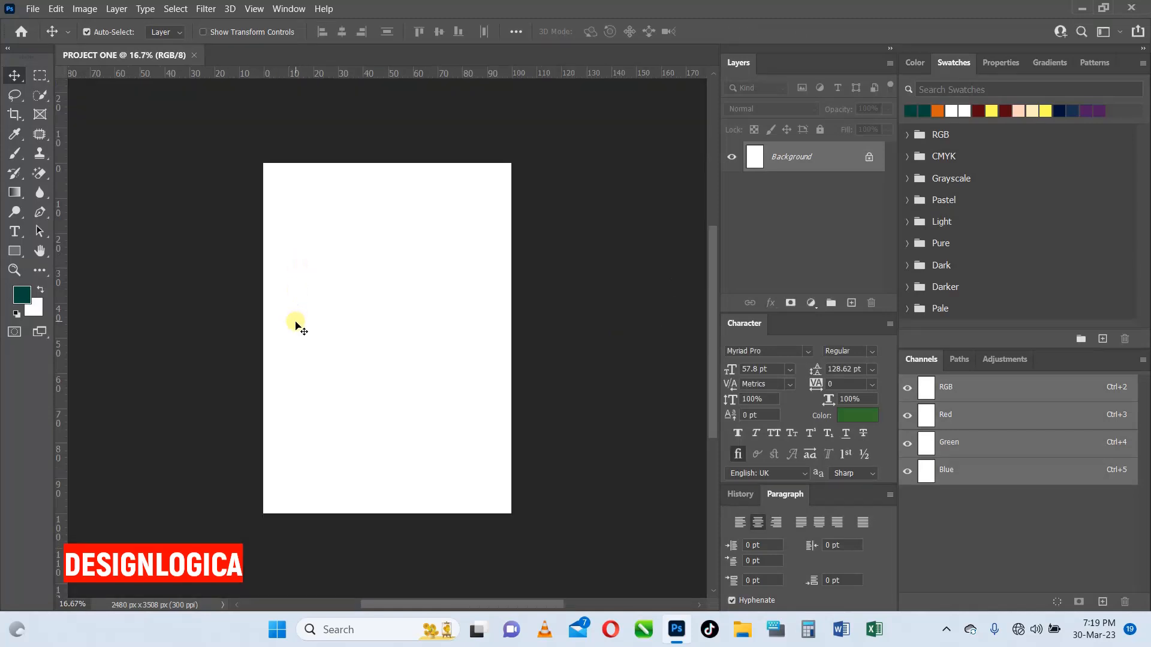
scroll(295, 326, up, 1)
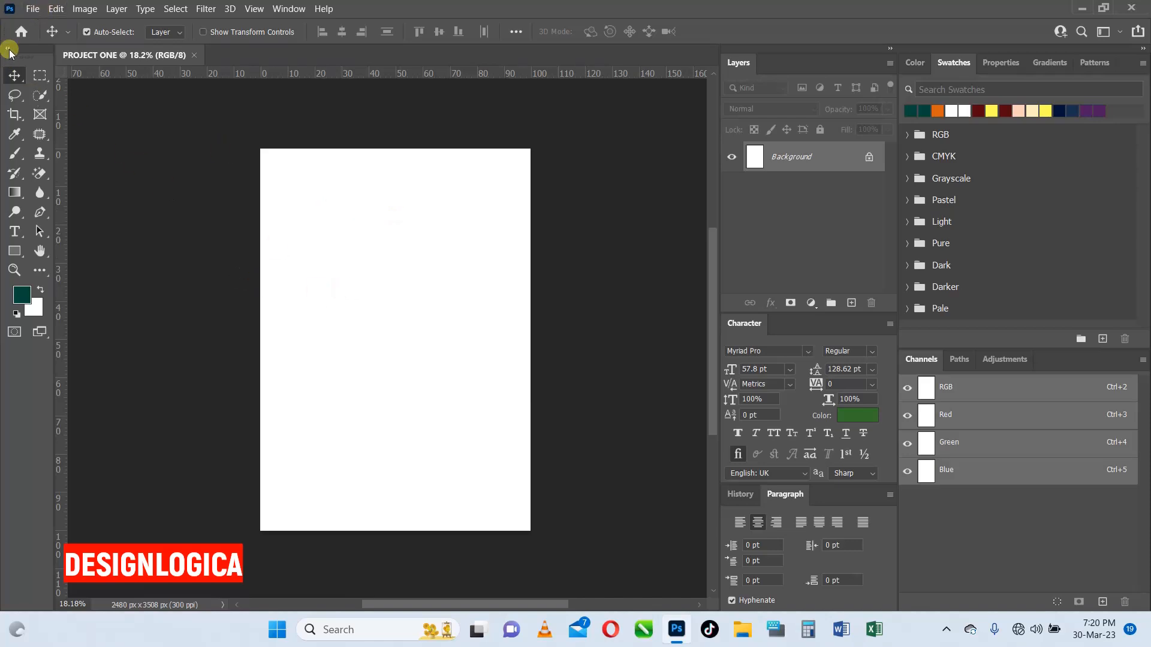
- Start saving the document under a new name and browse to the "11 project beginer" folder on the D: drive
click(33, 9)
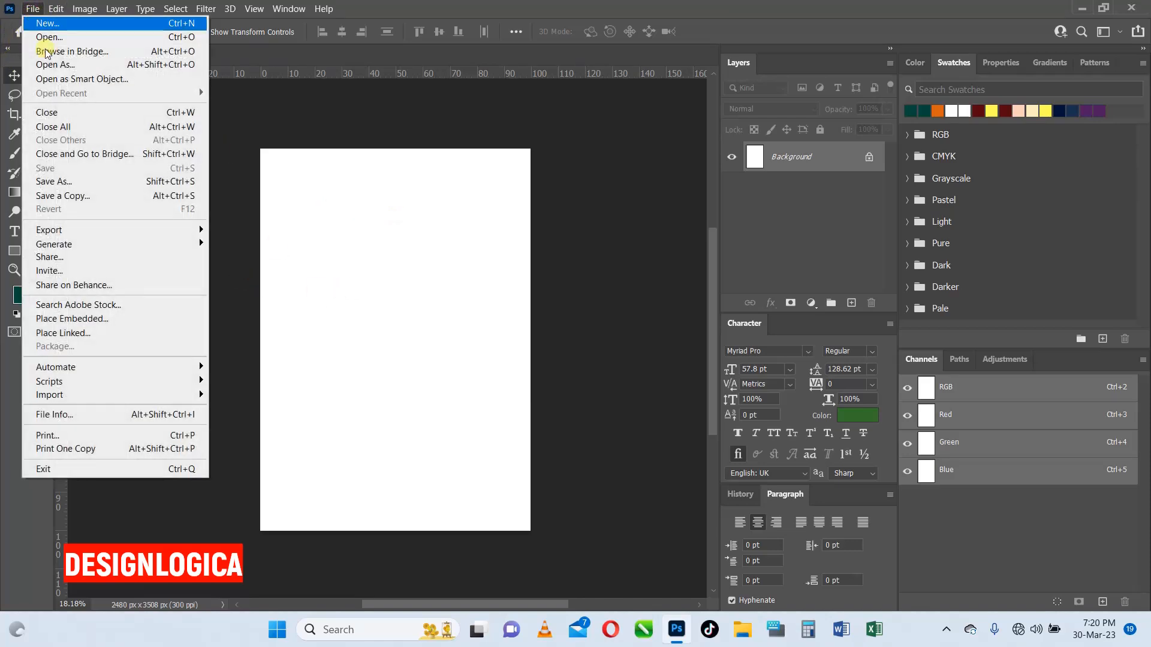
click(70, 181)
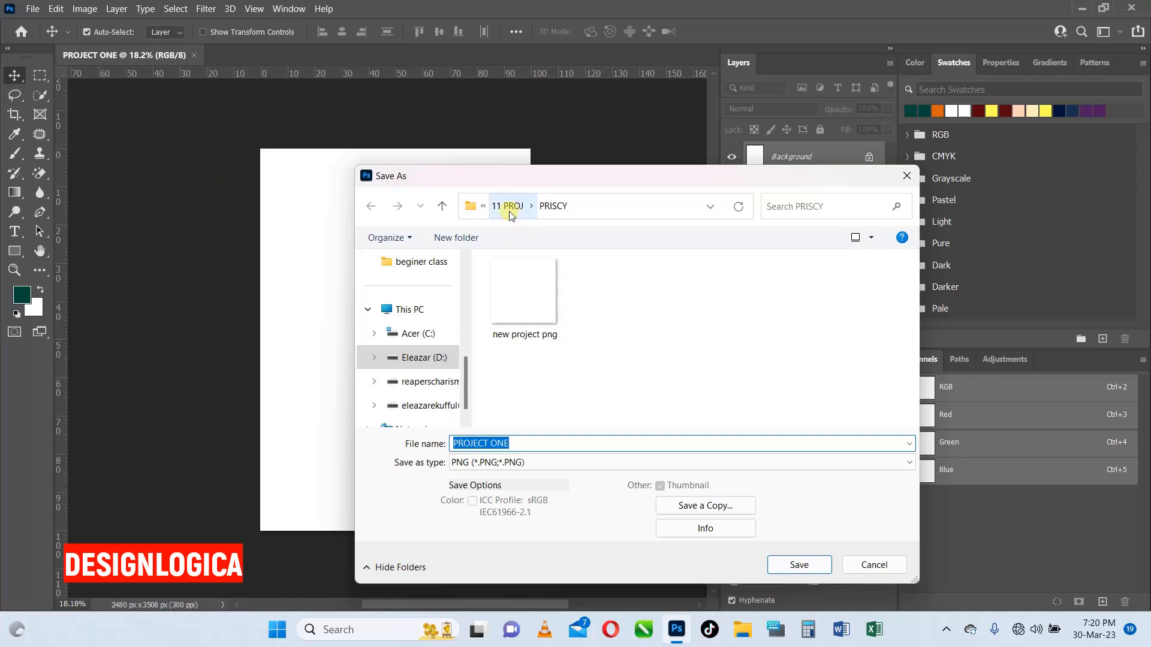
click(471, 206)
click(401, 309)
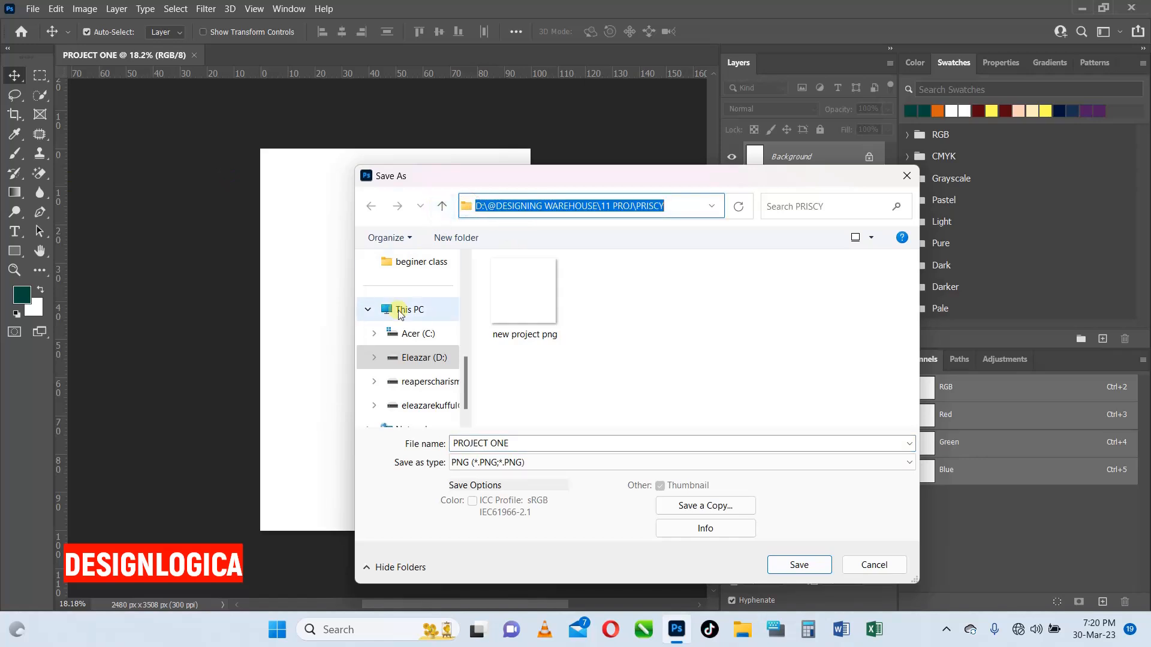
double_click(727, 295)
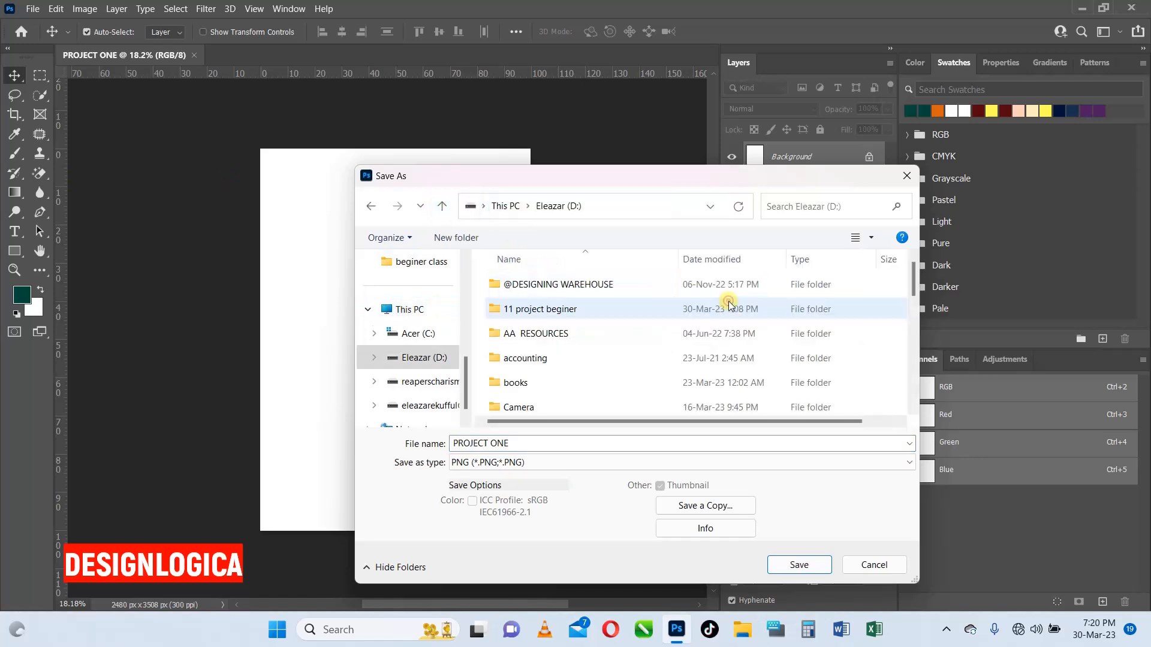
double_click(552, 310)
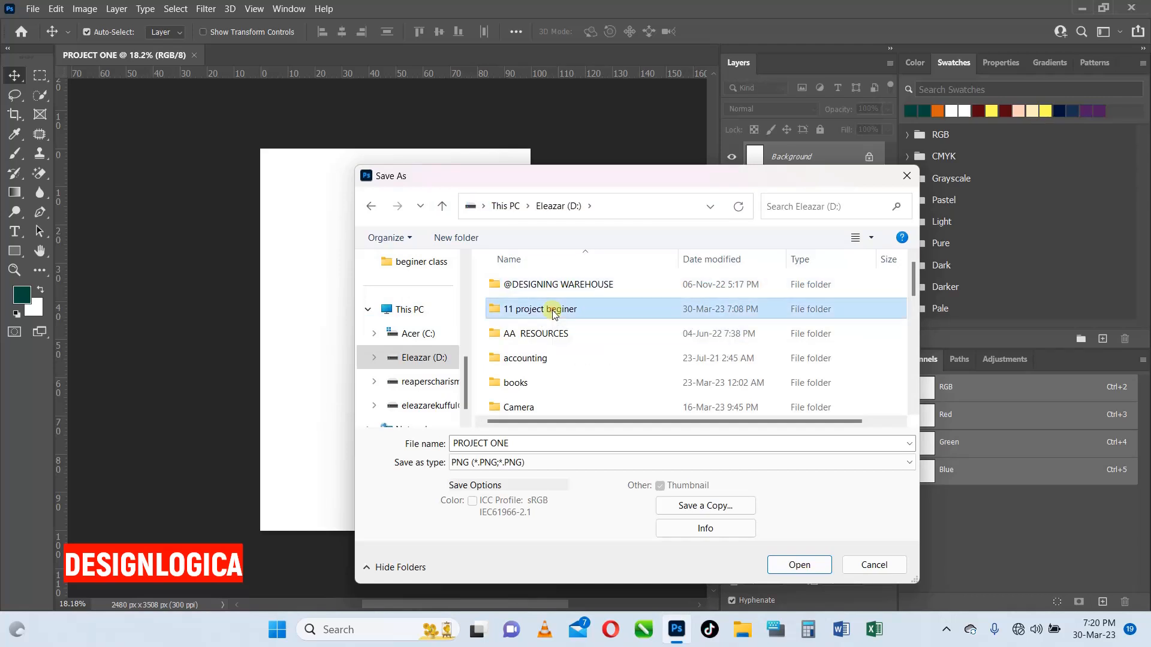
- Save the document in Photoshop format as "PROJECT ONE- PSD", replacing the existing file of that name
click(517, 459)
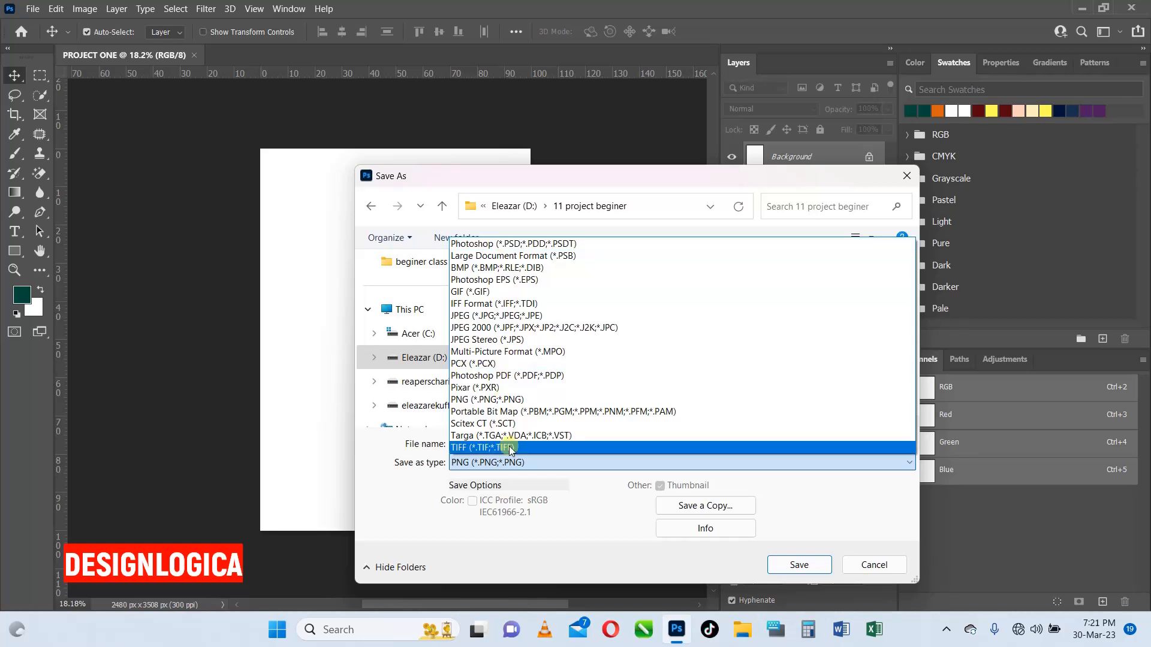
click(510, 243)
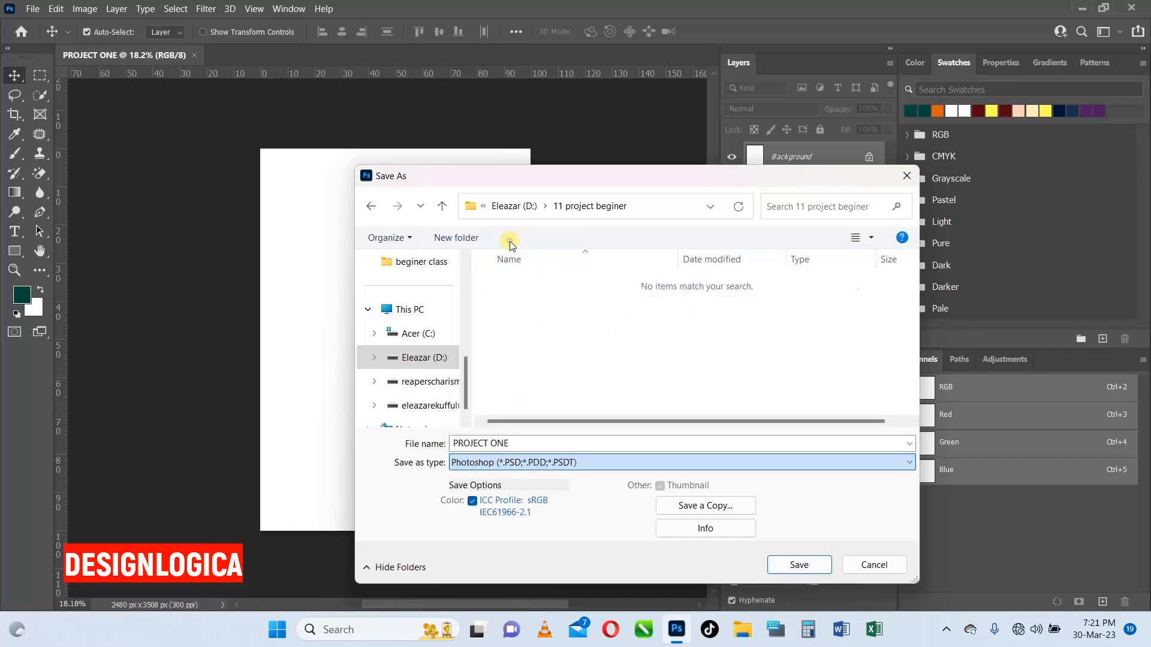
double_click(519, 444)
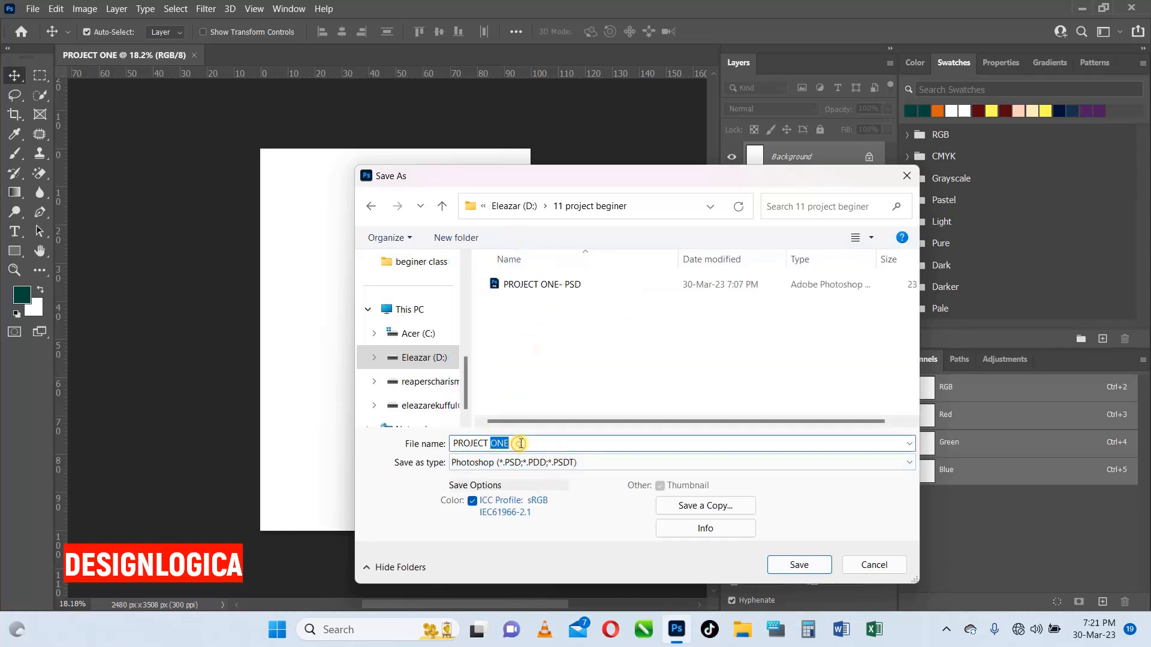
click(520, 443)
key(BackSpace)
text(PSD)
click(588, 287)
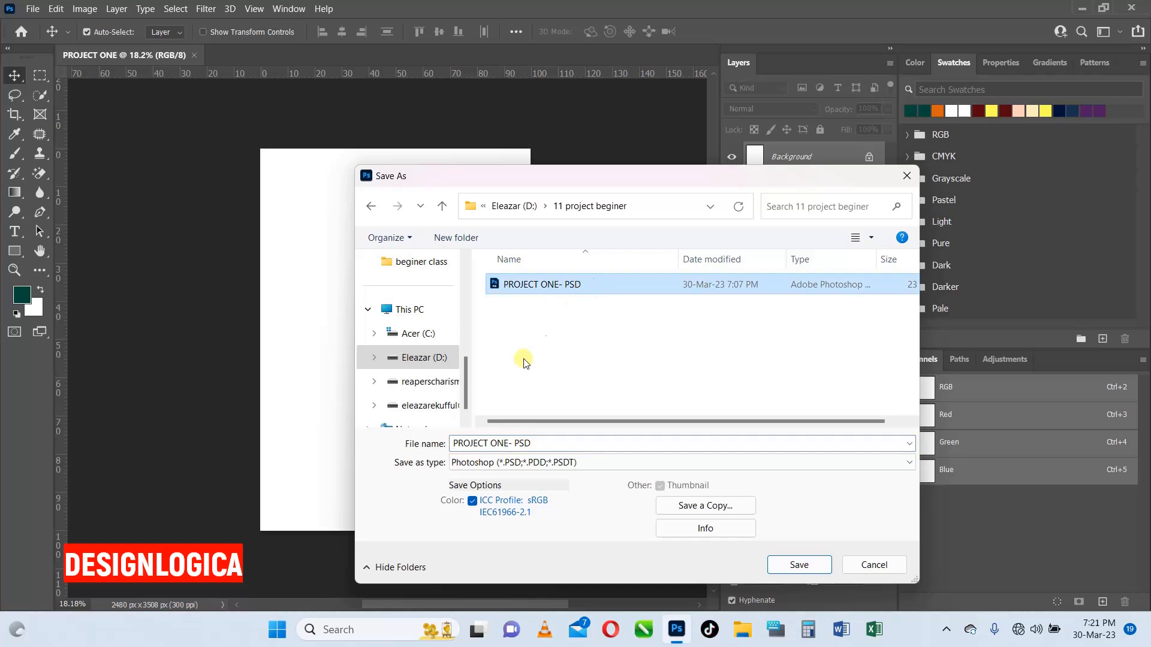
click(814, 563)
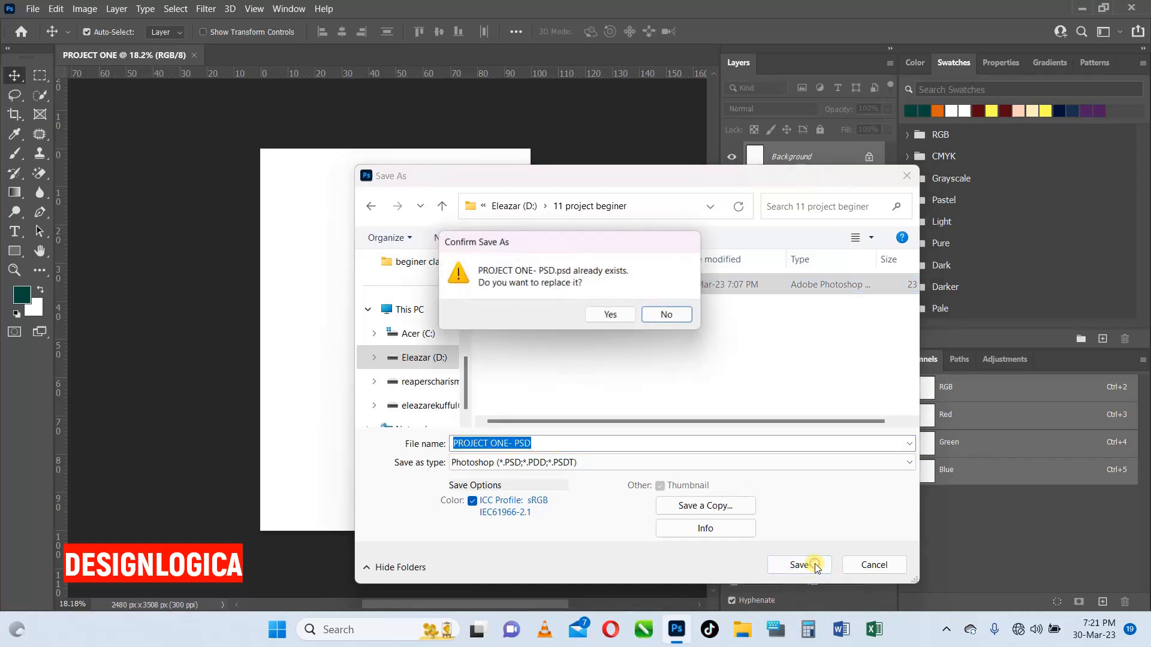
click(606, 316)
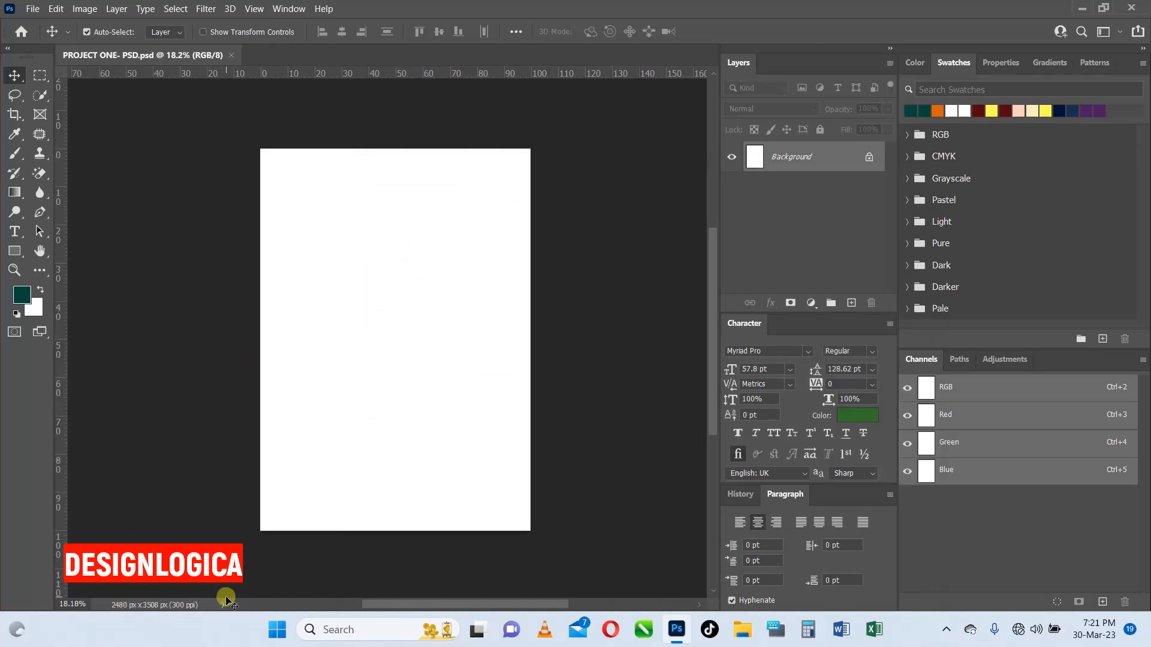
- Start another save of the document, with TIFF as the format and "PROJECT ONE- TIFF" as the file name
click(32, 8)
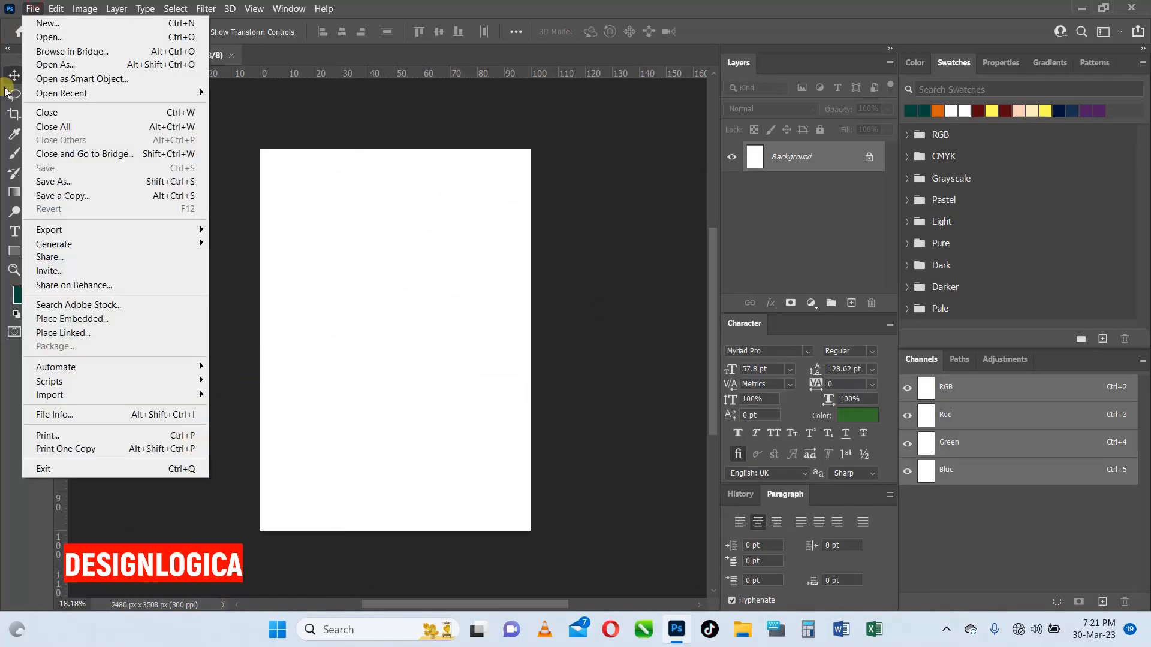
click(77, 181)
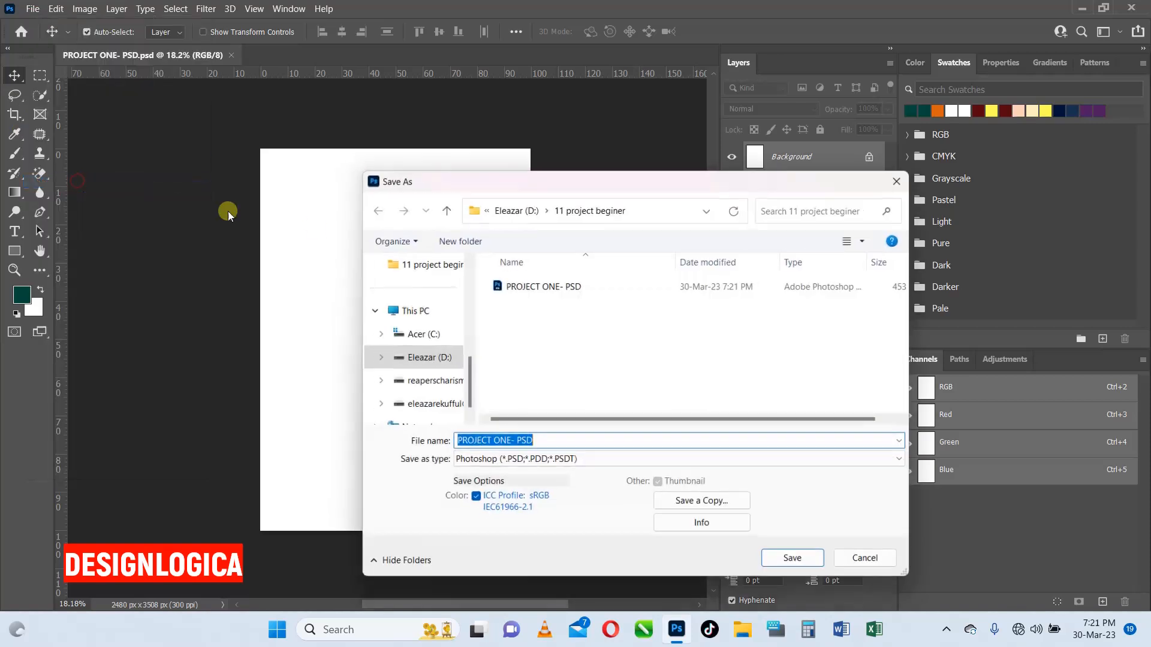
click(541, 443)
key(BackSpace)
key(BackSpace)
key(BackSpace)
key(BackSpace)
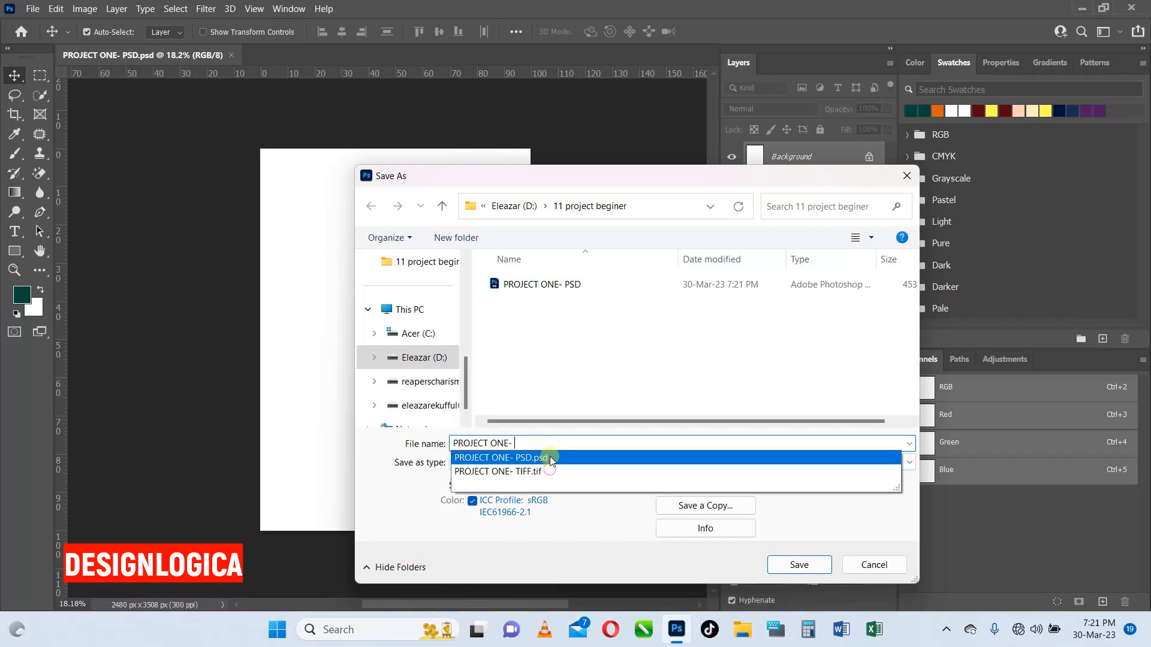
click(549, 458)
click(555, 463)
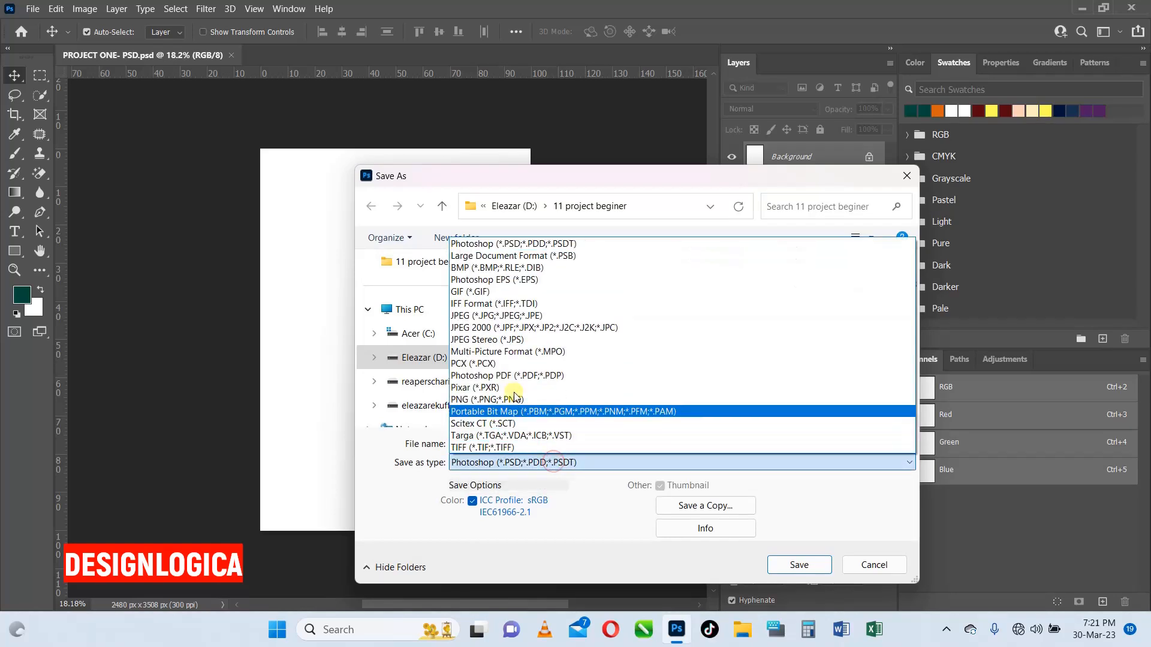
click(477, 448)
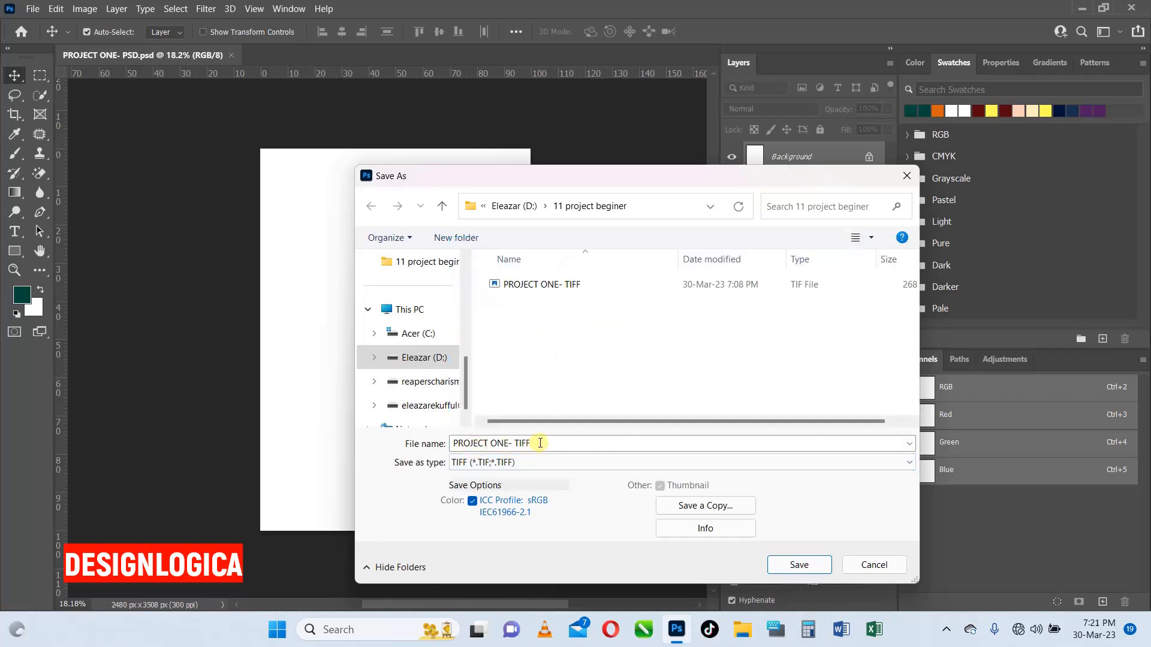
- Save over the existing TIFF file with no image compression, interleaved pixel order and IBM PC byte order
click(793, 565)
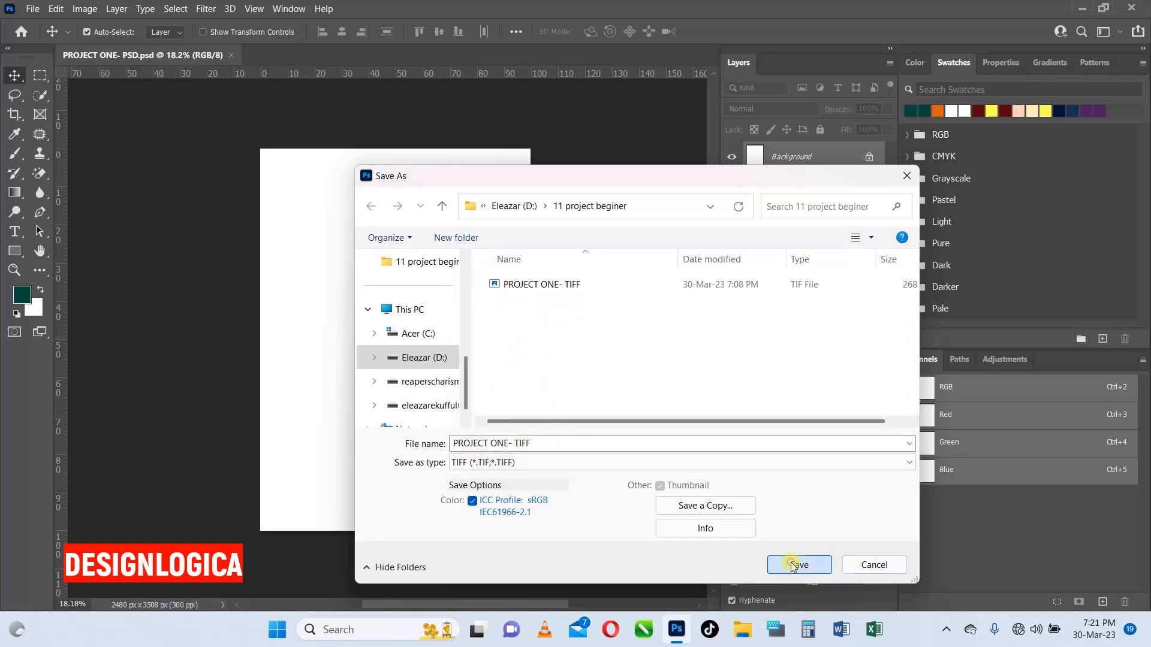
click(607, 316)
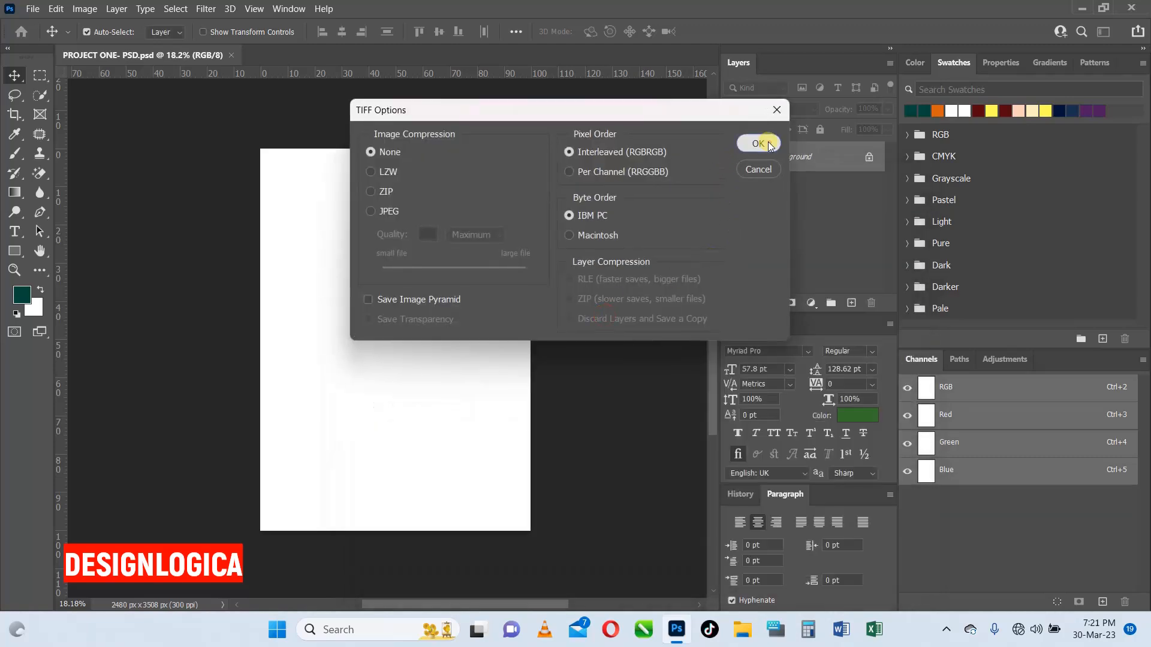
click(751, 144)
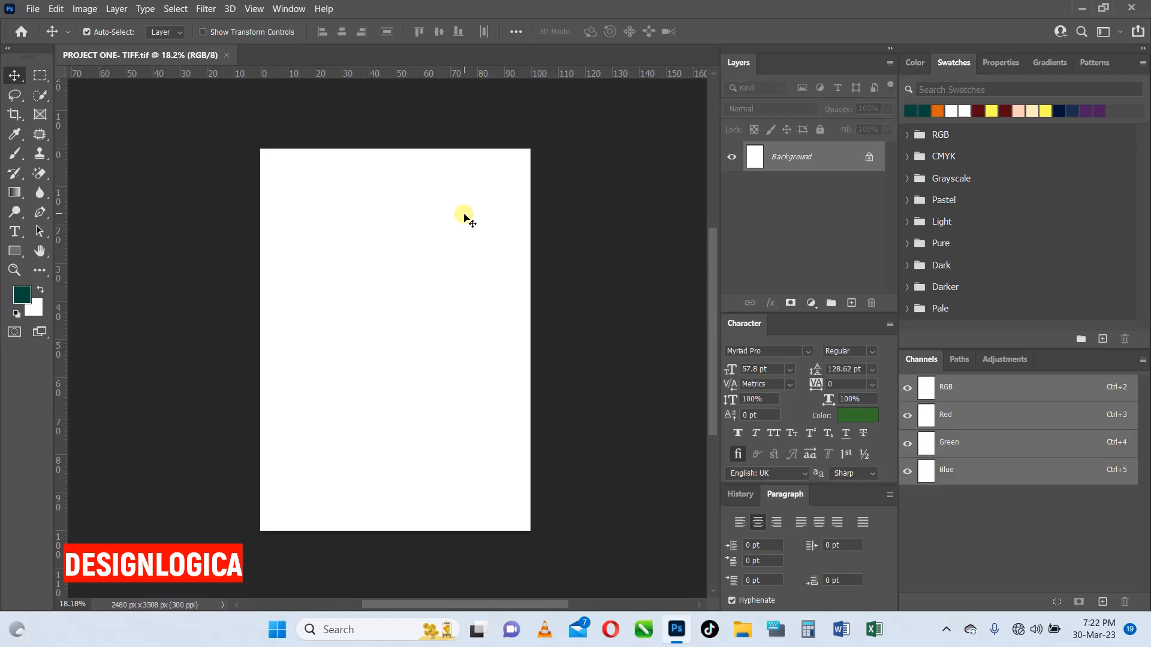
- Close the TIFF document and open "PROJECT ONE- PSD" from the project folder, showing the files there as large thumbnails
click(229, 55)
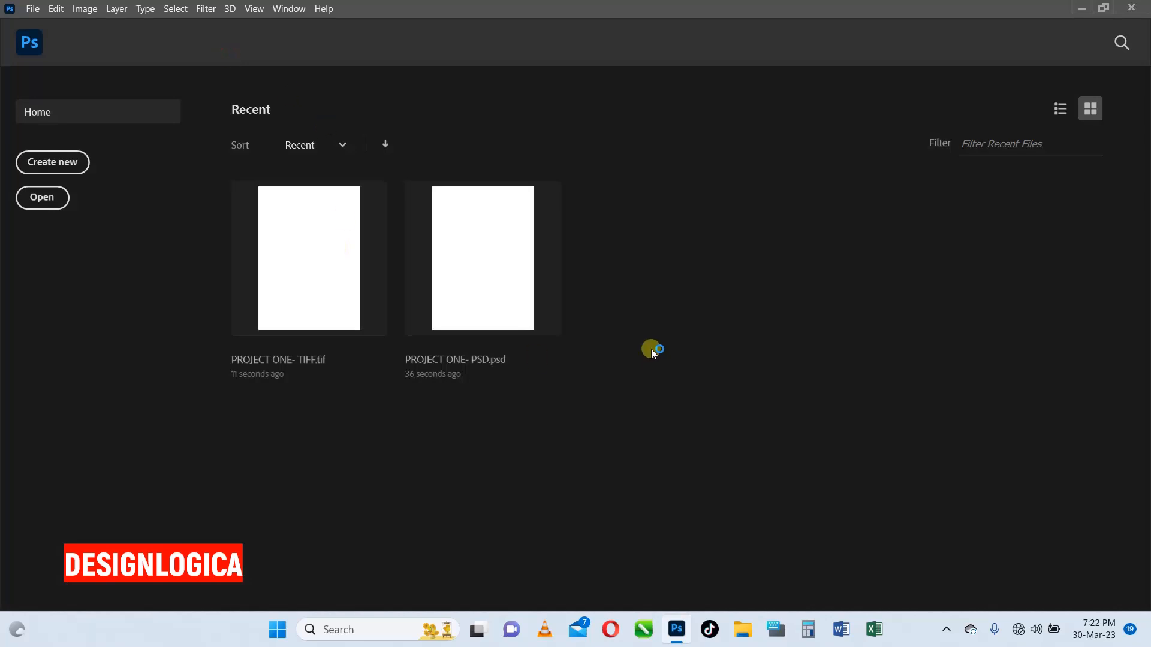
click(35, 203)
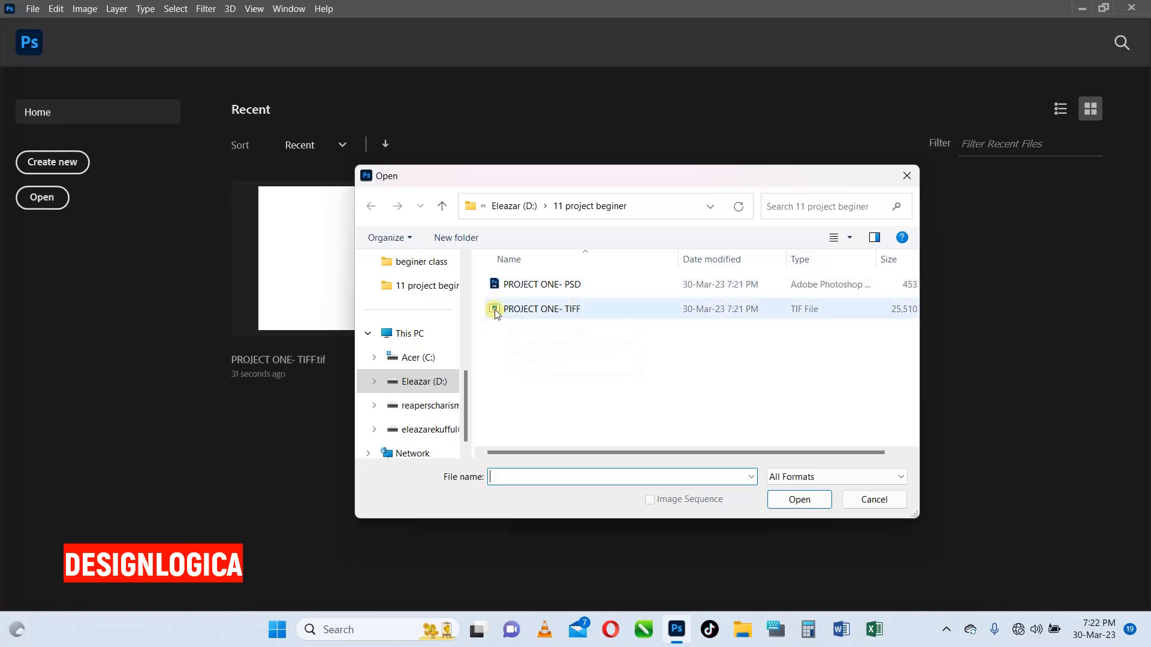
ctrl+scroll(573, 390, up, 3)
ctrl+scroll(573, 389, up, 1)
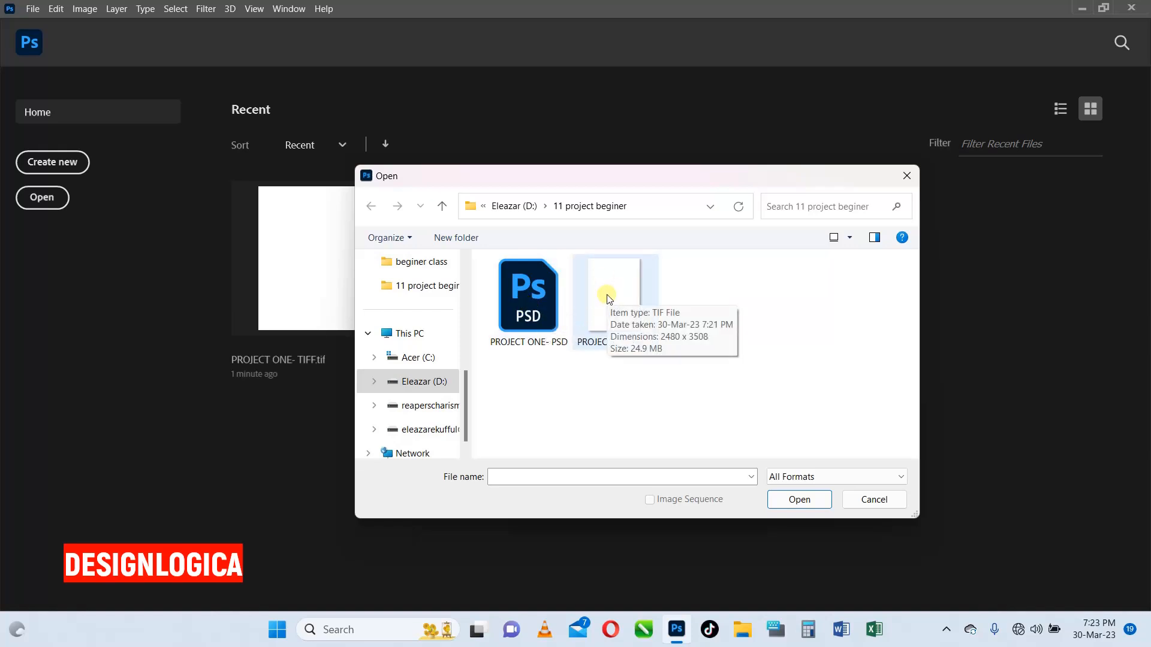
click(521, 290)
click(788, 498)
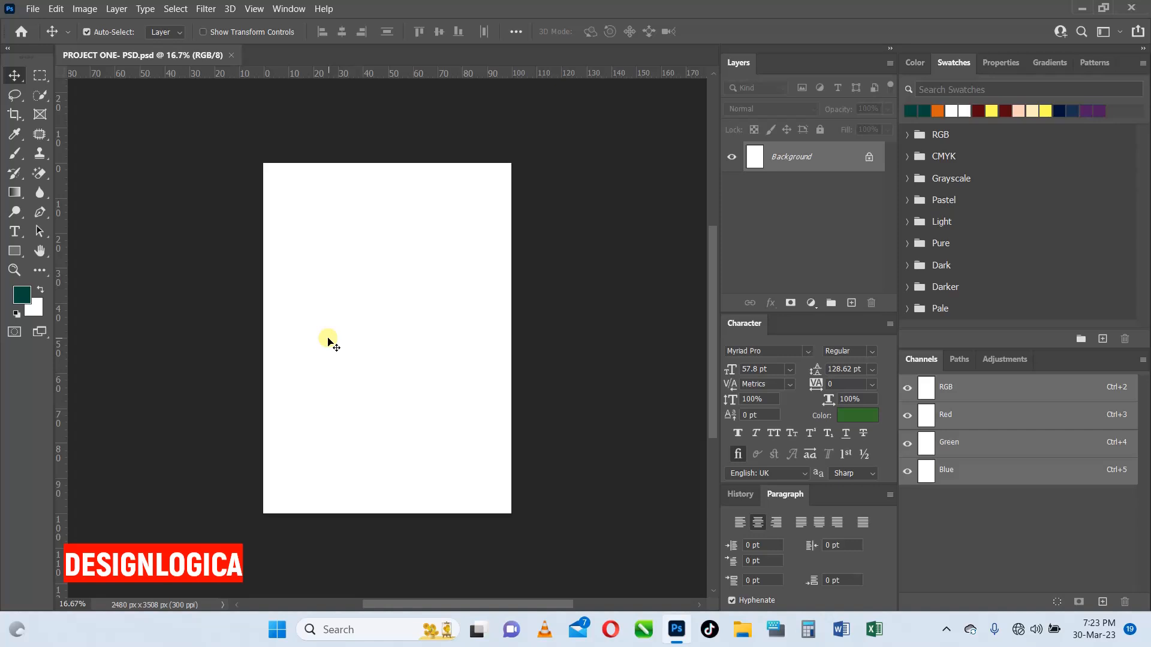
- Draw a dark green ellipse about 1868 px wide and 1936 px high near the middle of the page
click(20, 254)
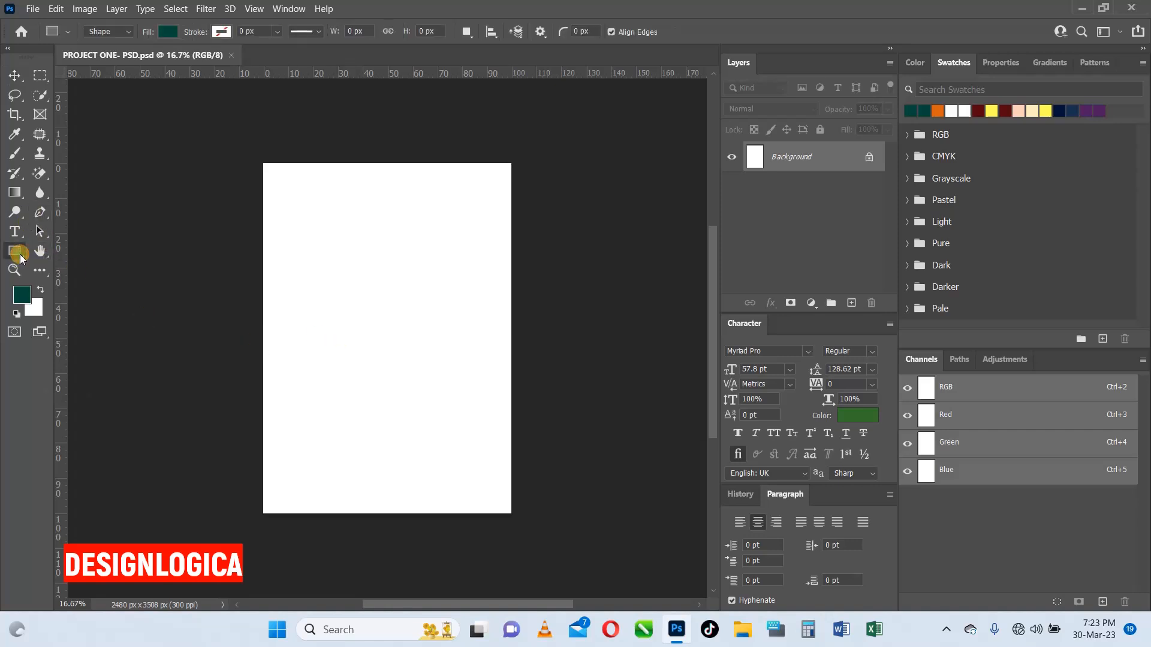
right_click(20, 254)
click(66, 261)
drag(290, 233, 478, 422)
click(14, 75)
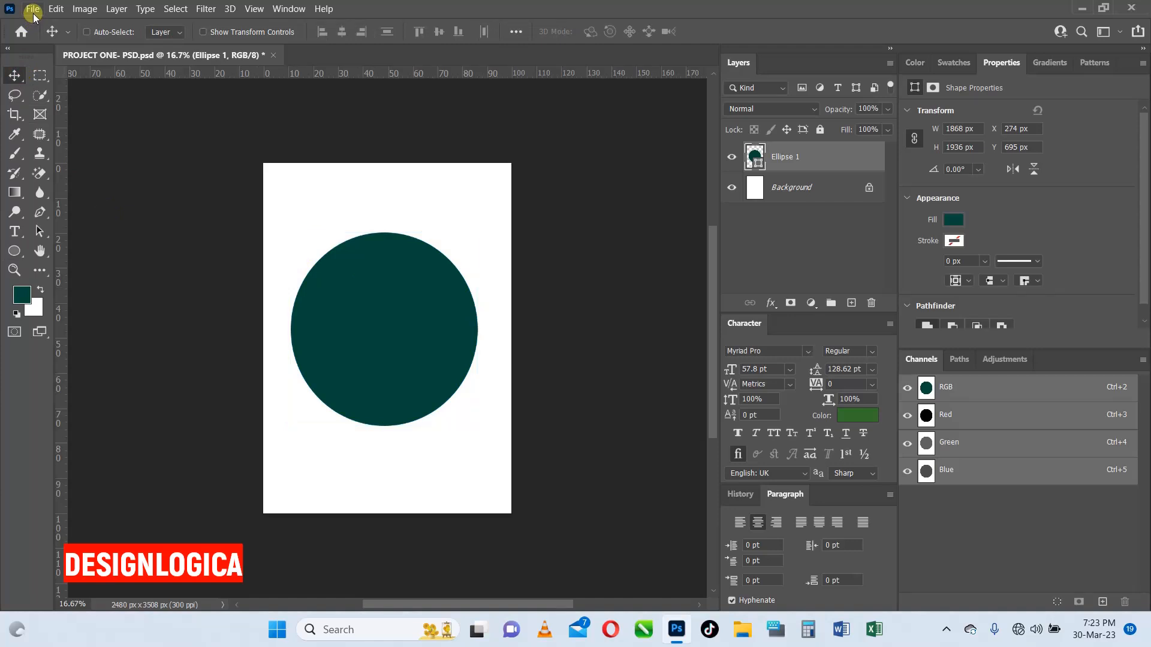
- Save the PSD document with Maximize Compatibility on and stop the format options from being shown again
key(ctrl+s)
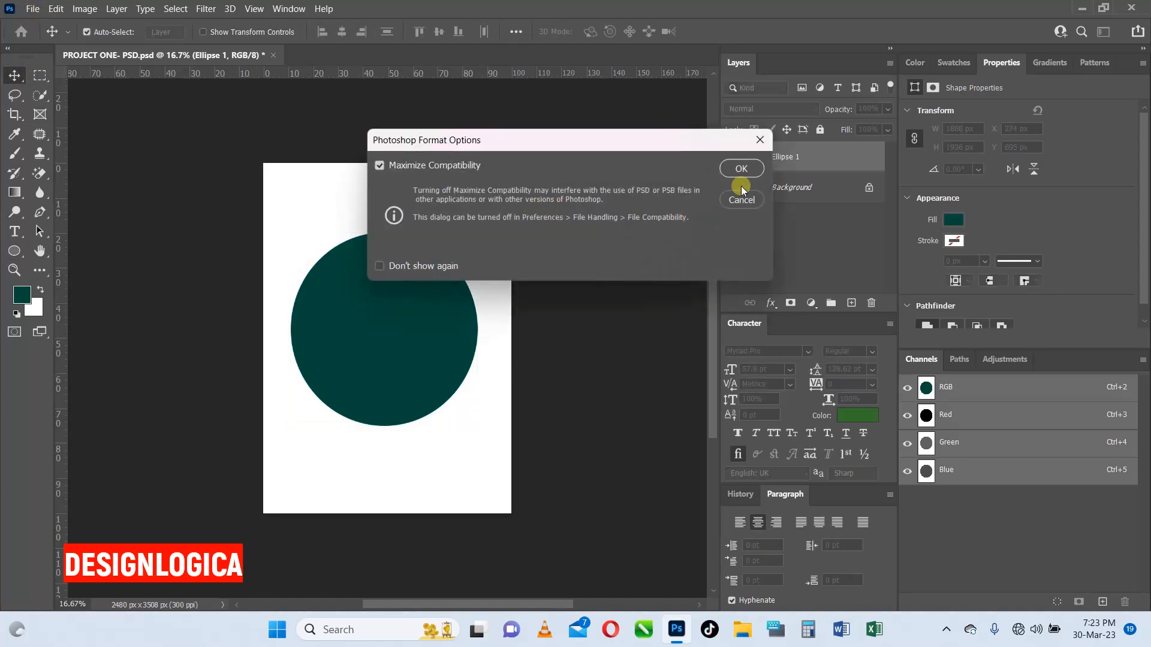
click(440, 265)
click(750, 165)
- Save the document in Photoshop format over the existing "PROJECT ONE- PSD" file
click(33, 8)
click(57, 182)
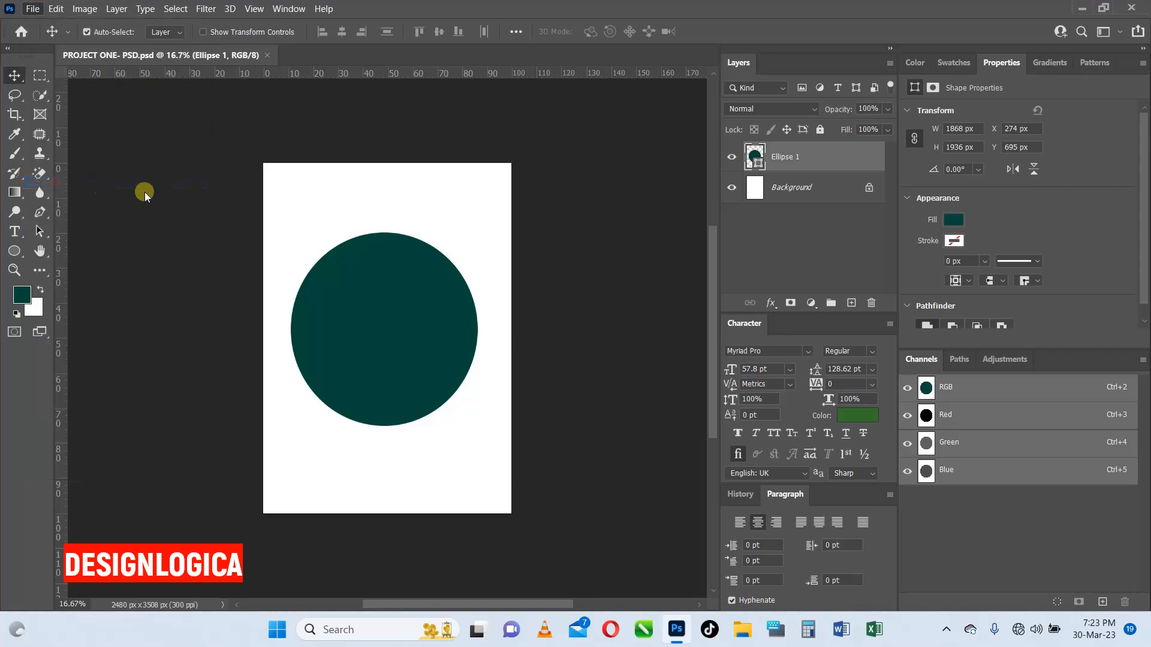
click(527, 304)
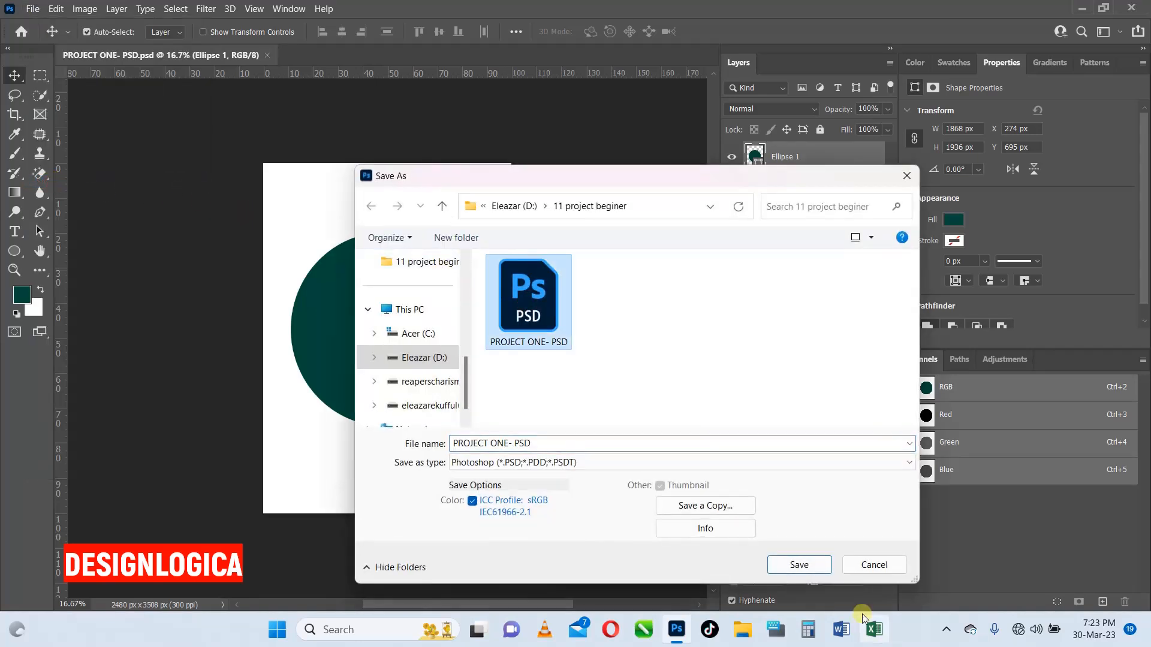
click(790, 567)
click(615, 316)
- Save the ellipse document in TIFF format over the existing "PROJECT ONE- TIFF" file, accepting the TIFF options
click(33, 8)
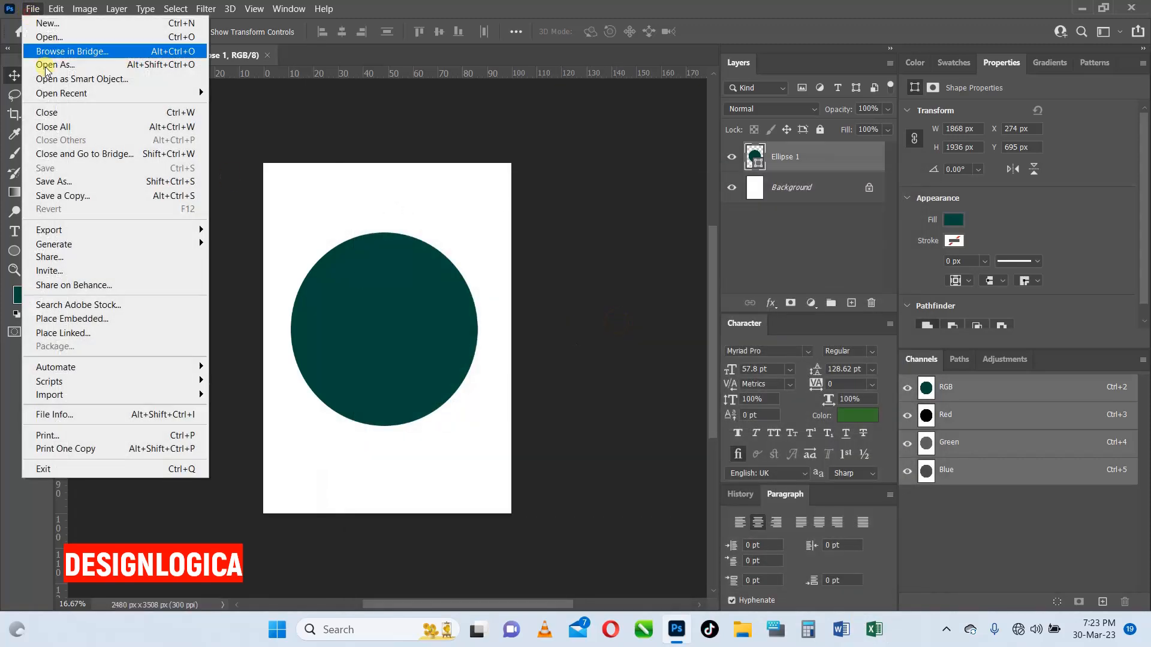
click(83, 182)
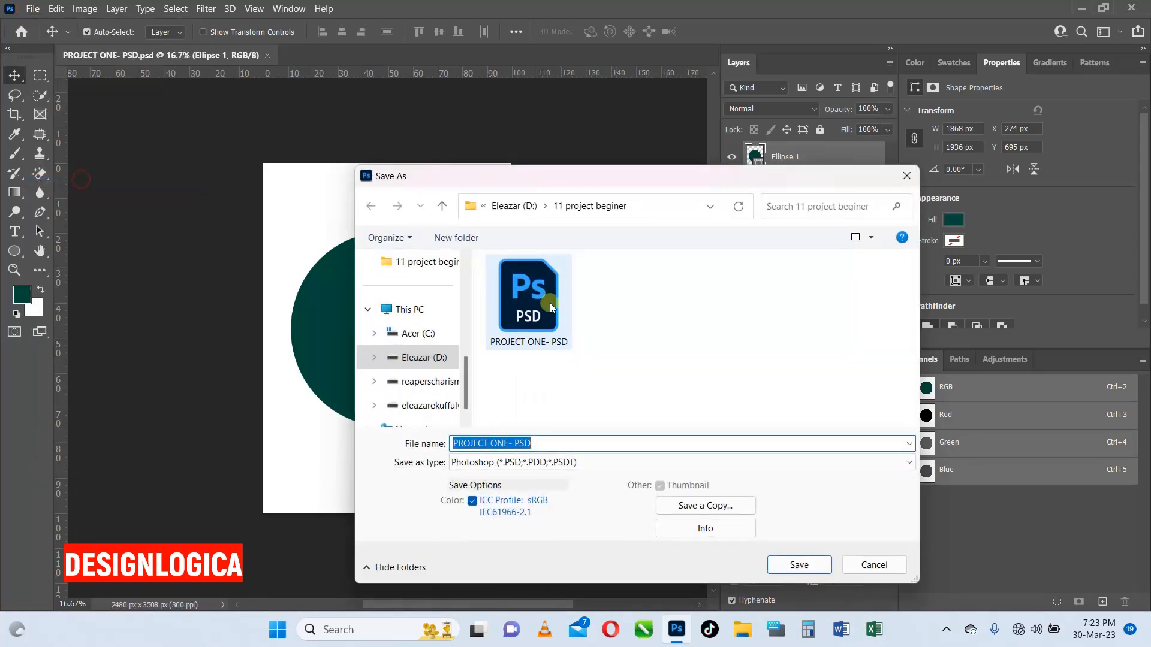
click(536, 463)
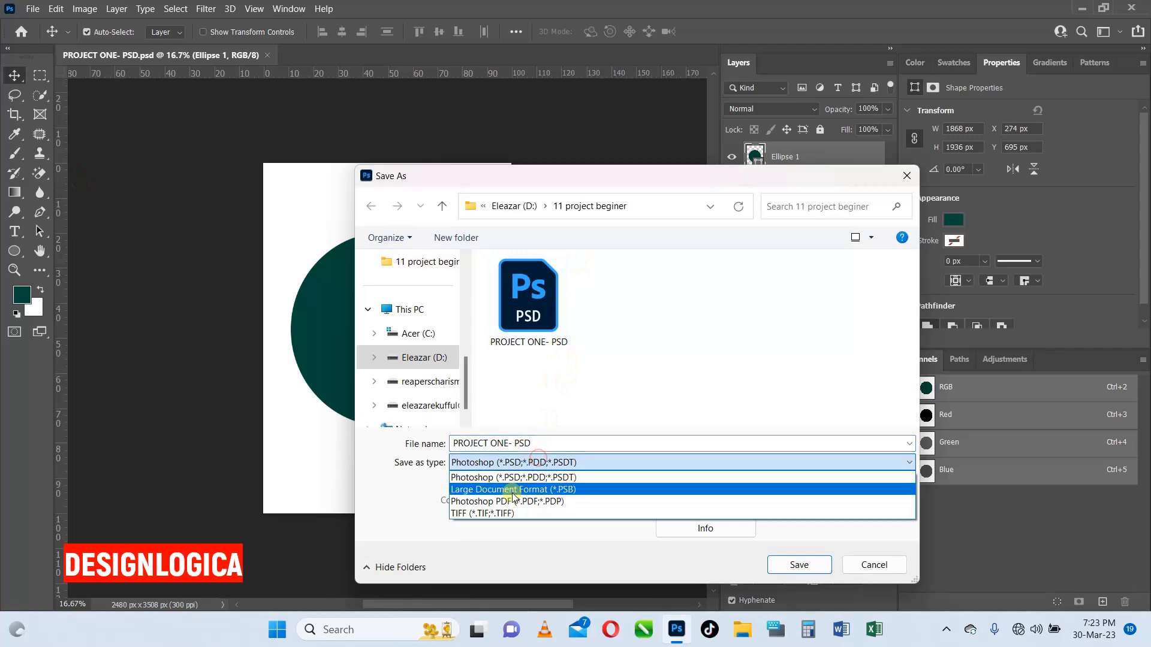
click(514, 512)
click(542, 306)
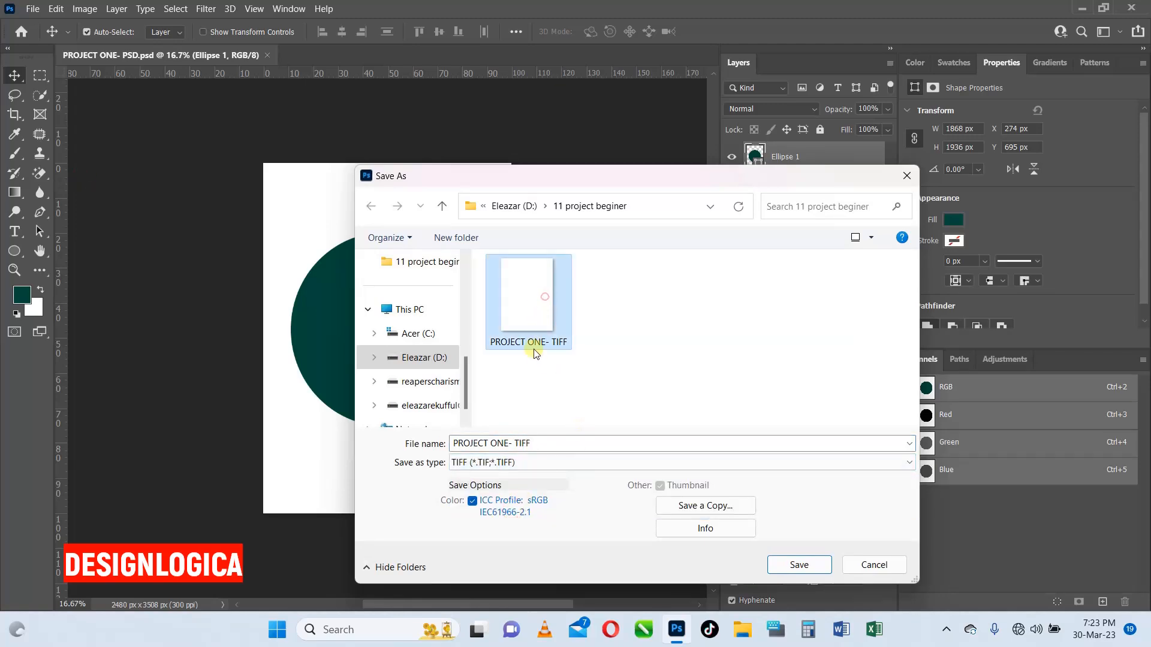
click(795, 566)
click(618, 315)
click(758, 143)
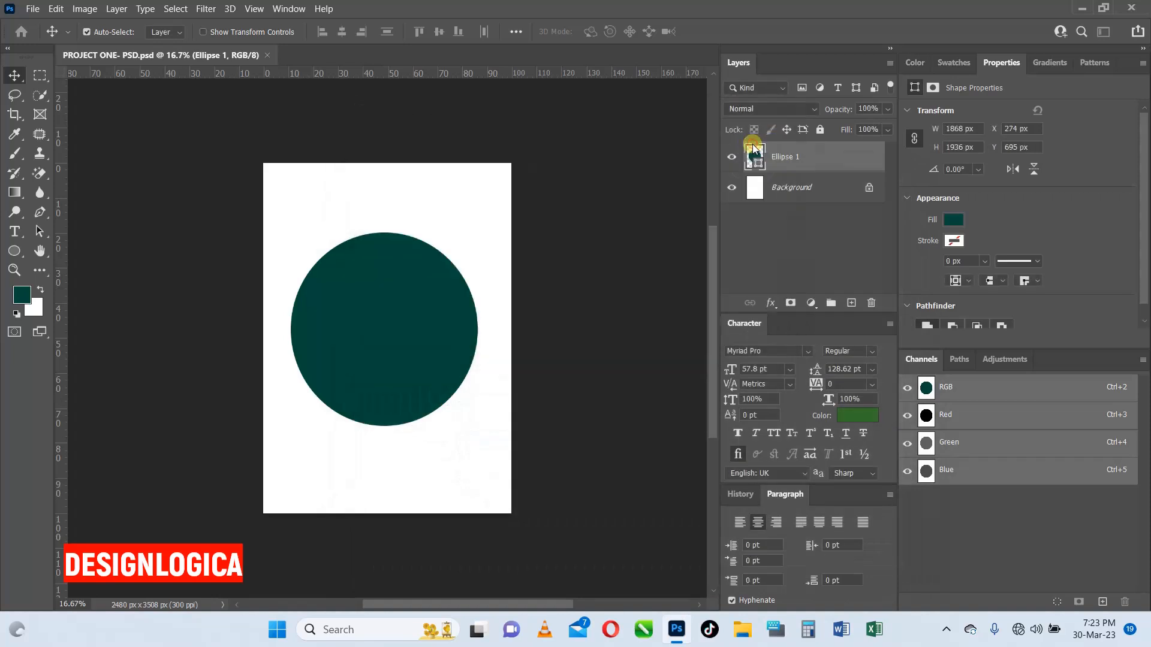
- Close the PSD document and open "PROJECT ONE- TIFF" from the "11 project beginer" folder
click(264, 57)
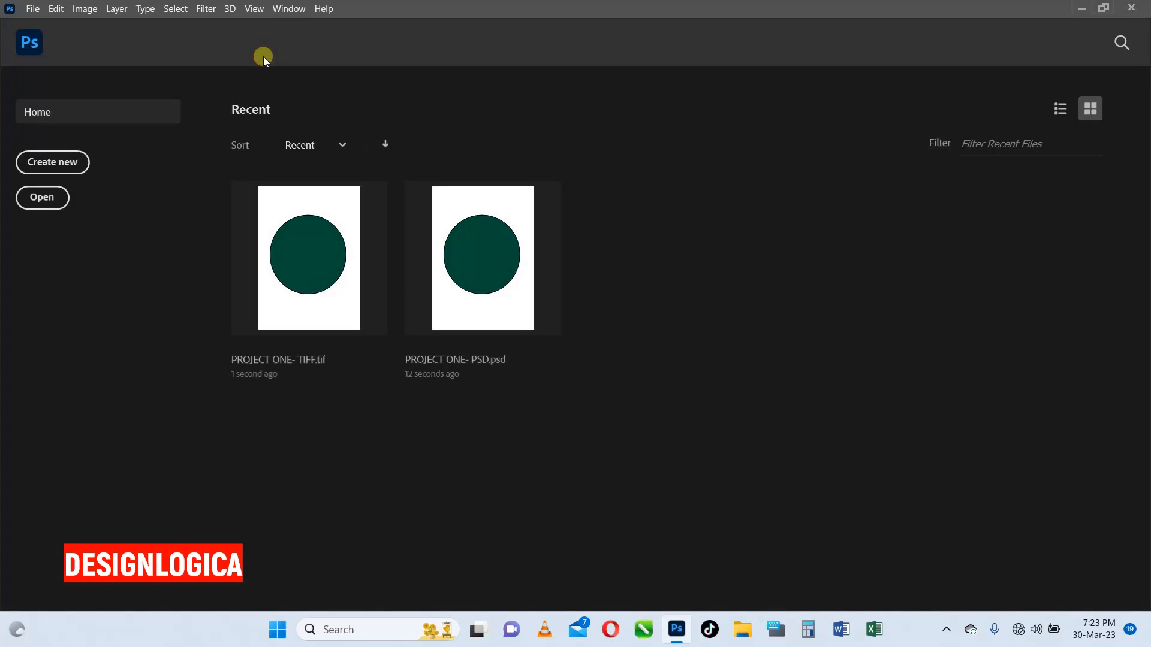
click(50, 207)
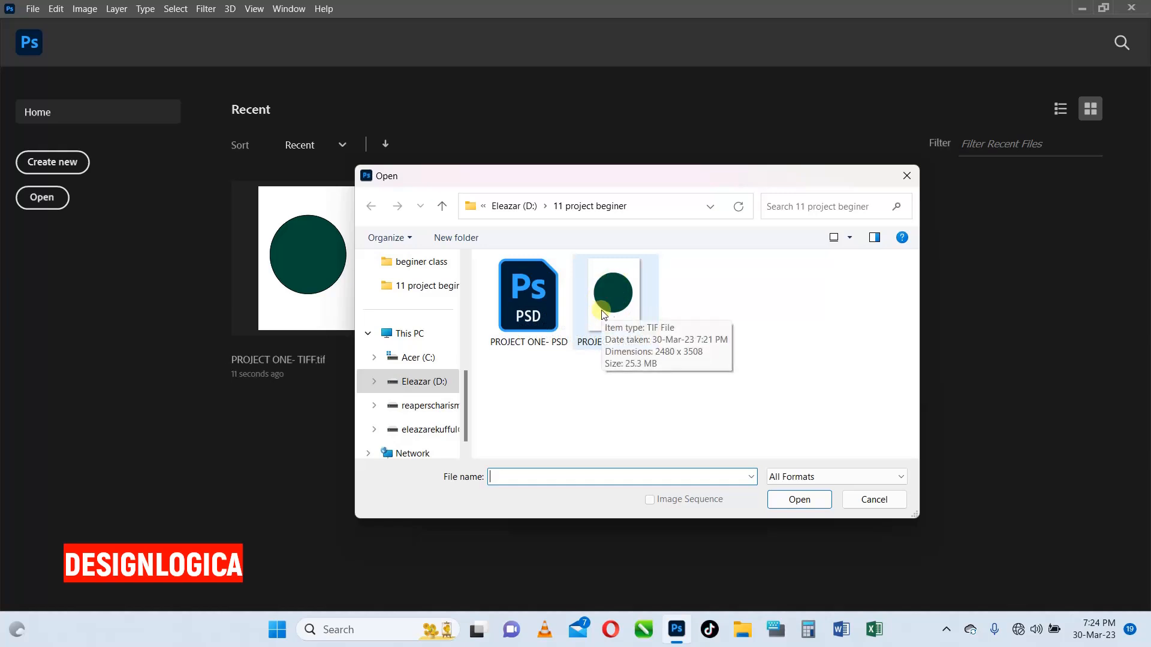
click(526, 298)
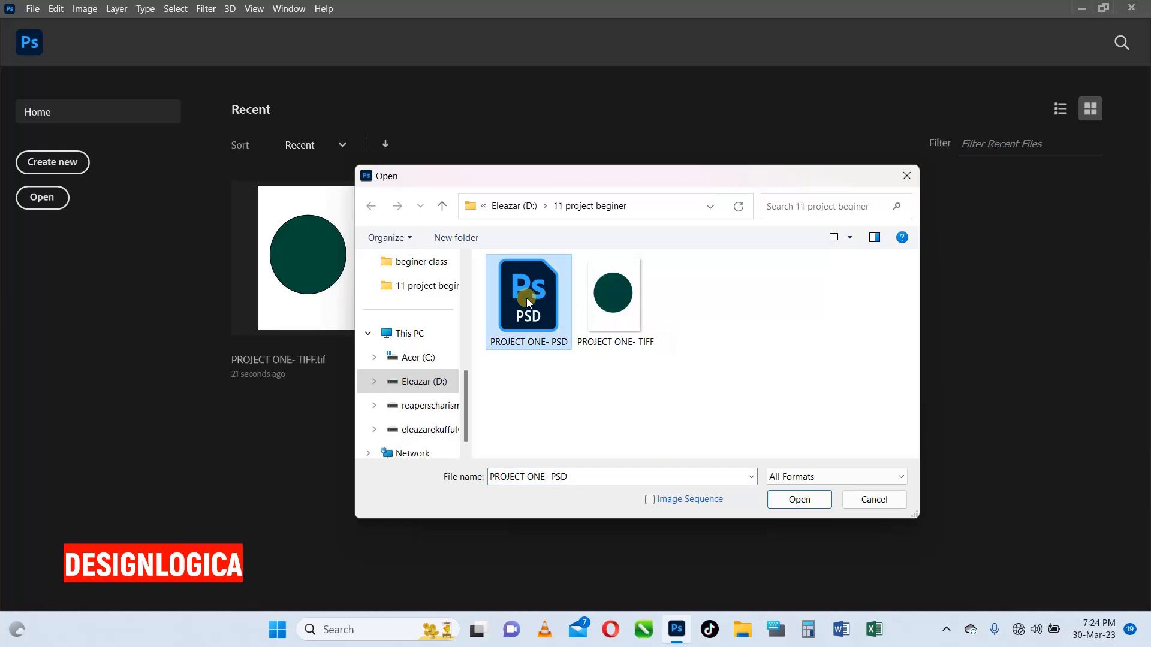
click(611, 293)
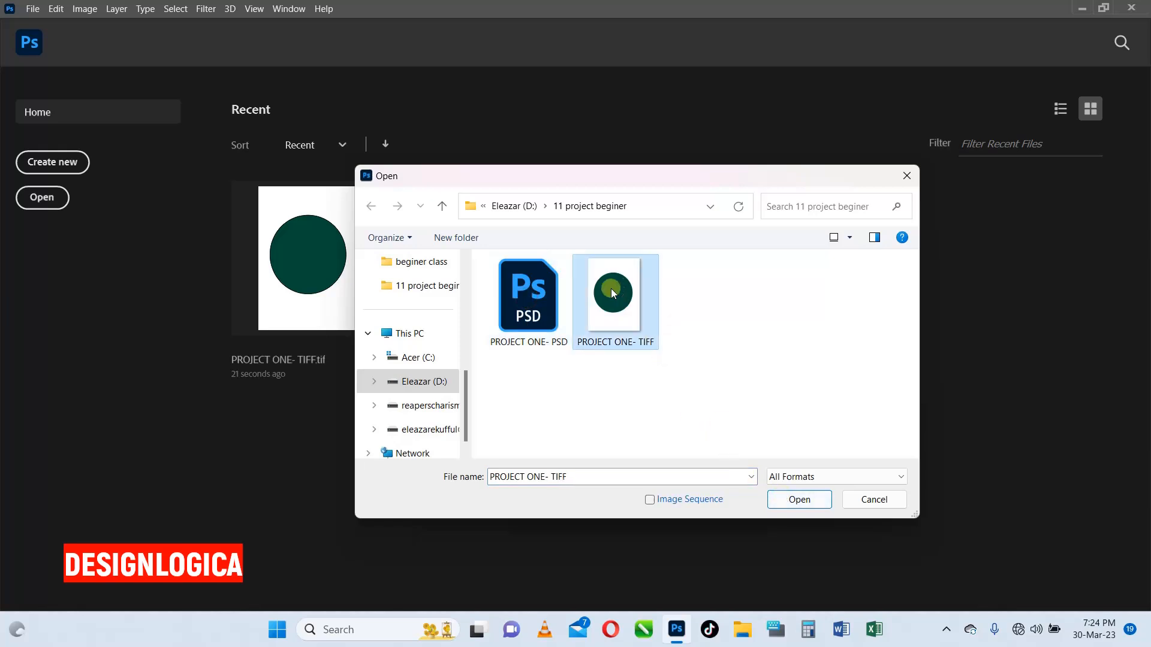
click(789, 499)
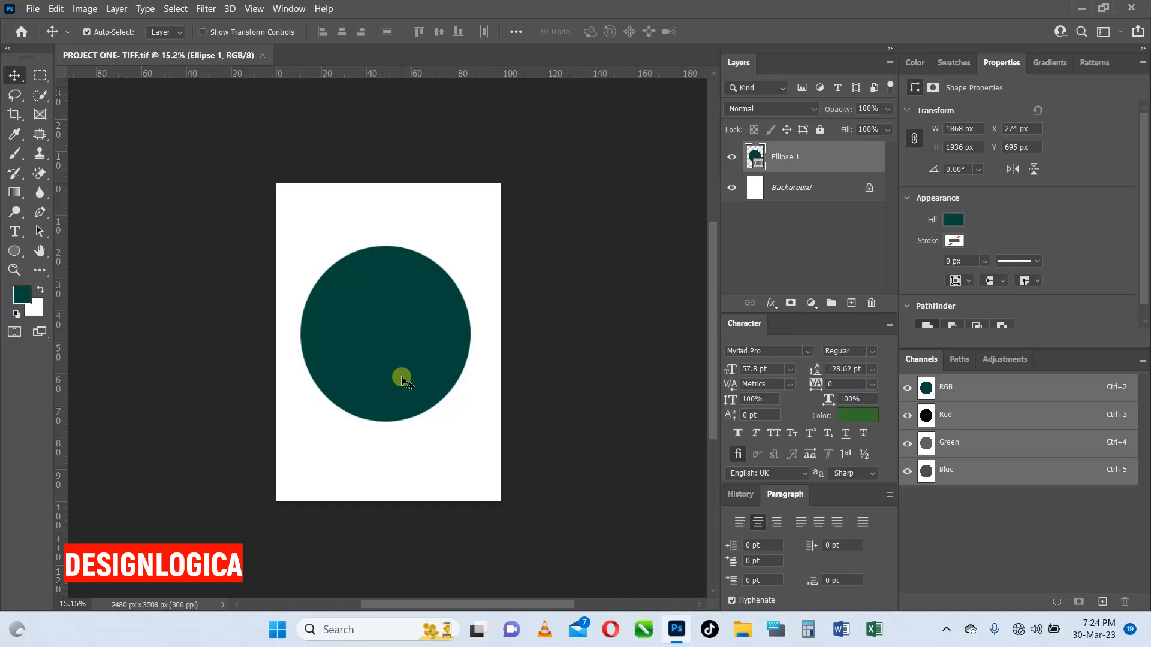
- Examine which file formats Save As offers for the TIFF document, leaving without saving
click(32, 13)
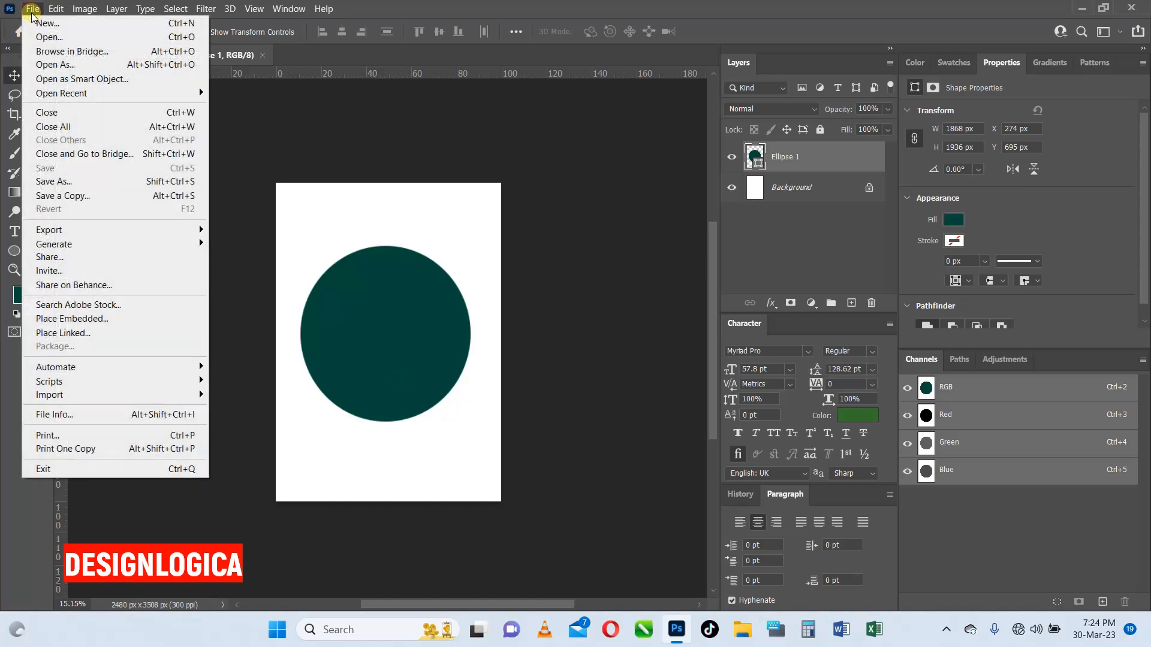
click(70, 181)
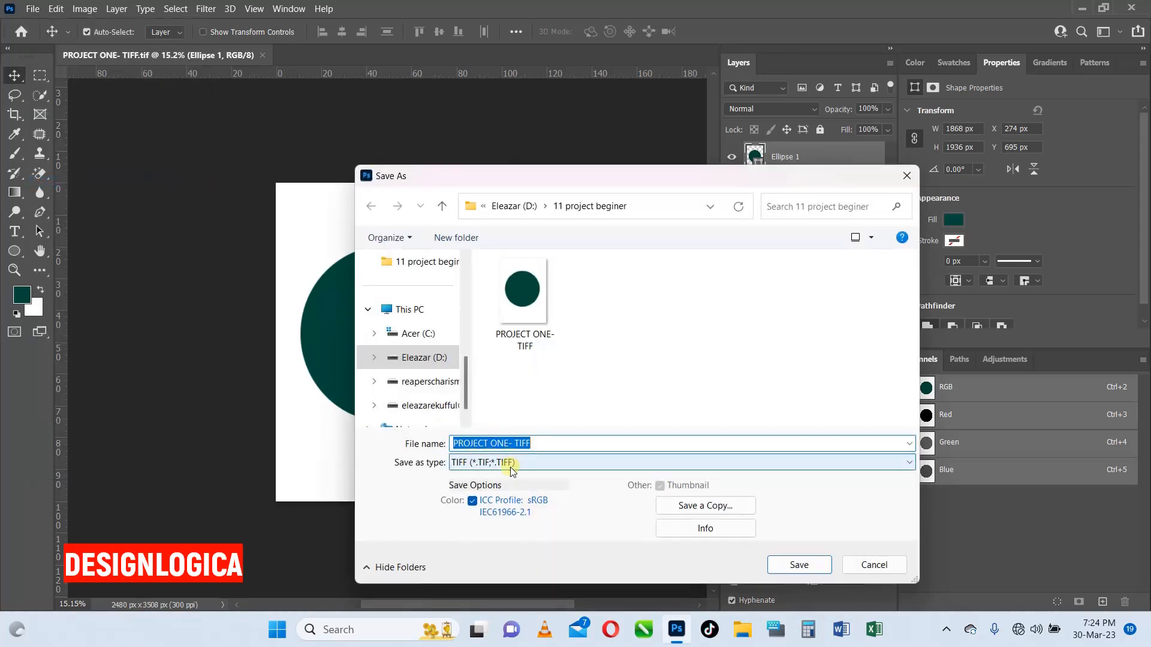
click(511, 463)
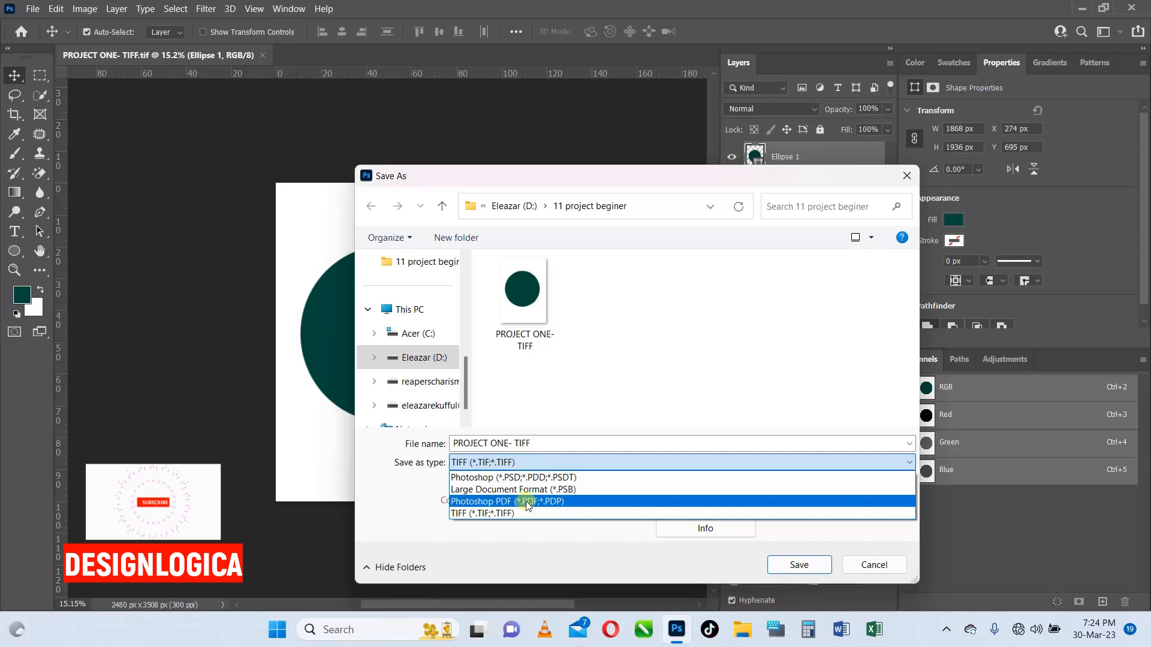
click(598, 377)
click(857, 564)
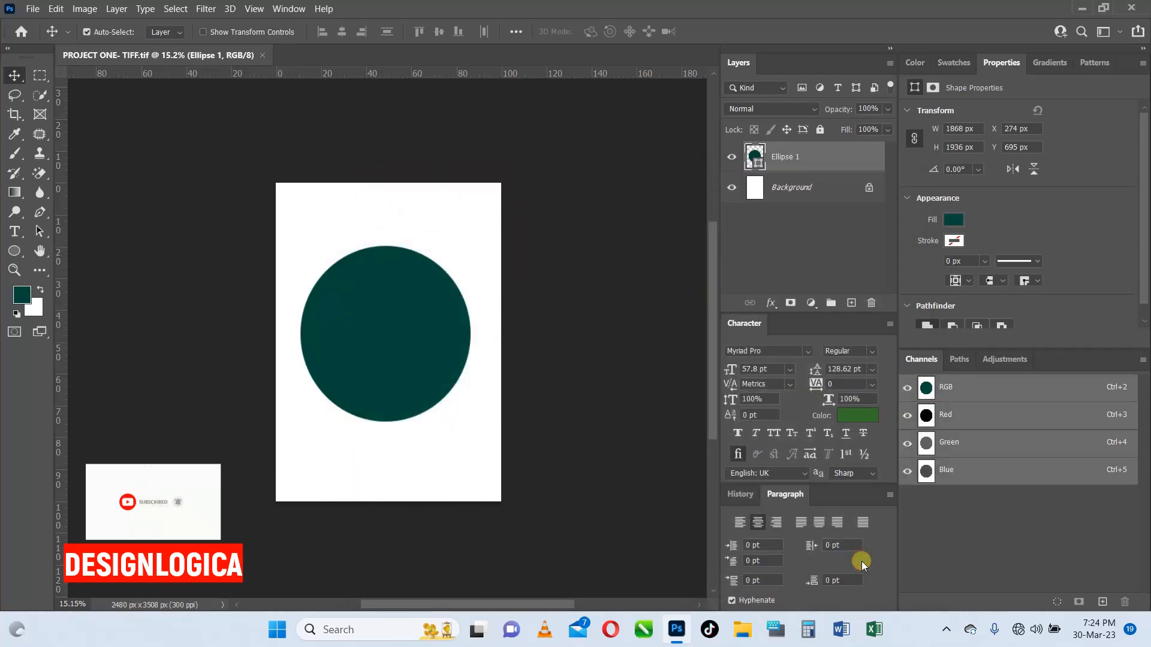
click(31, 9)
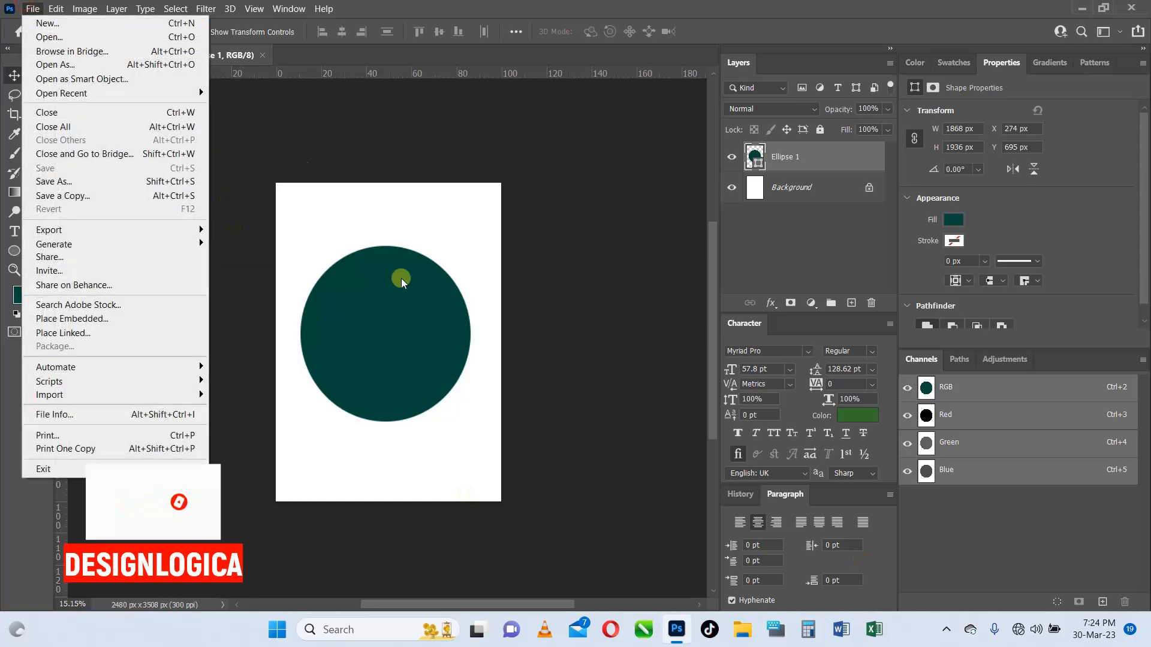
click(112, 183)
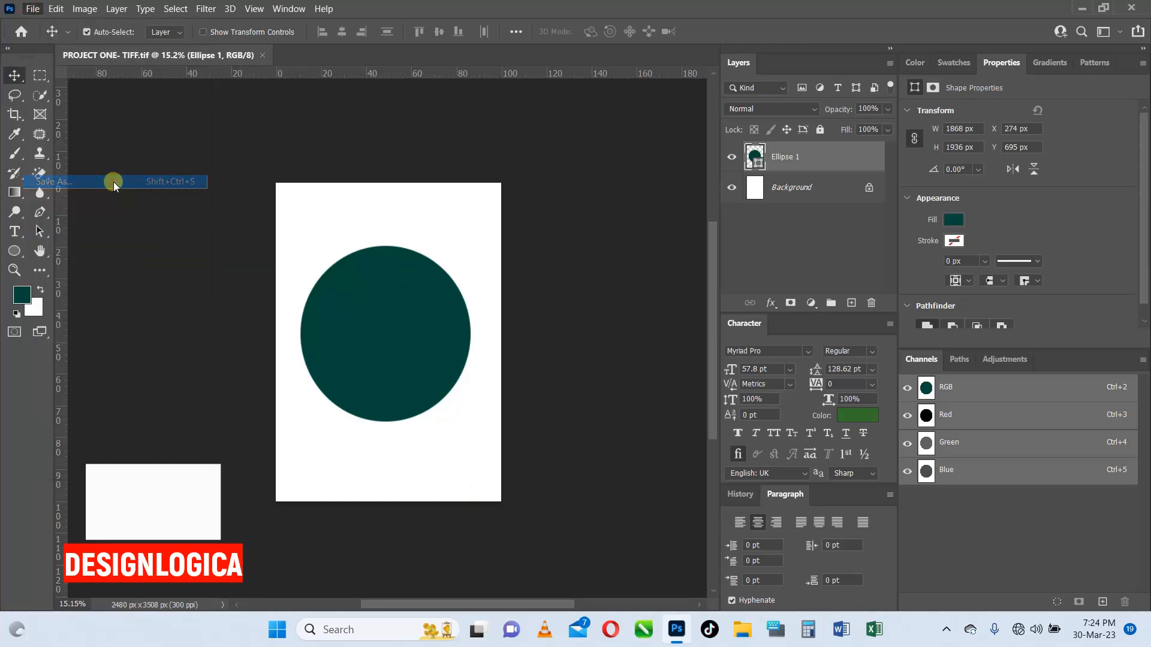
click(579, 463)
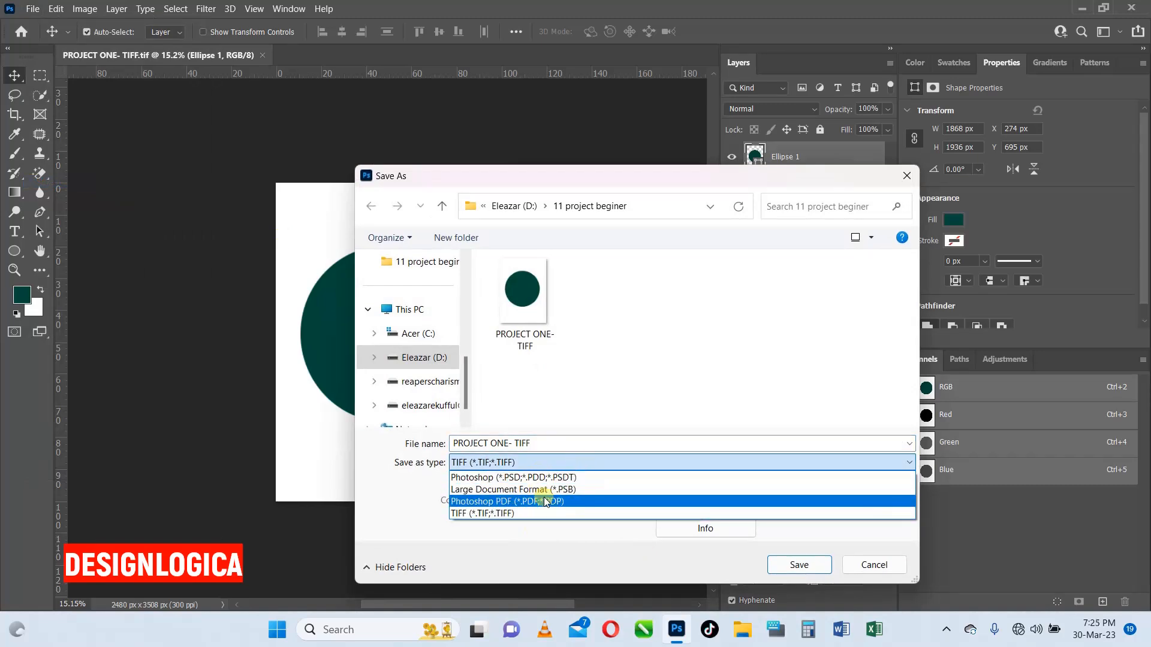
click(857, 566)
click(857, 567)
- Save a PNG copy of the document as "PROJECT ONE PNG" with the large file size (fastest saving) option
click(32, 8)
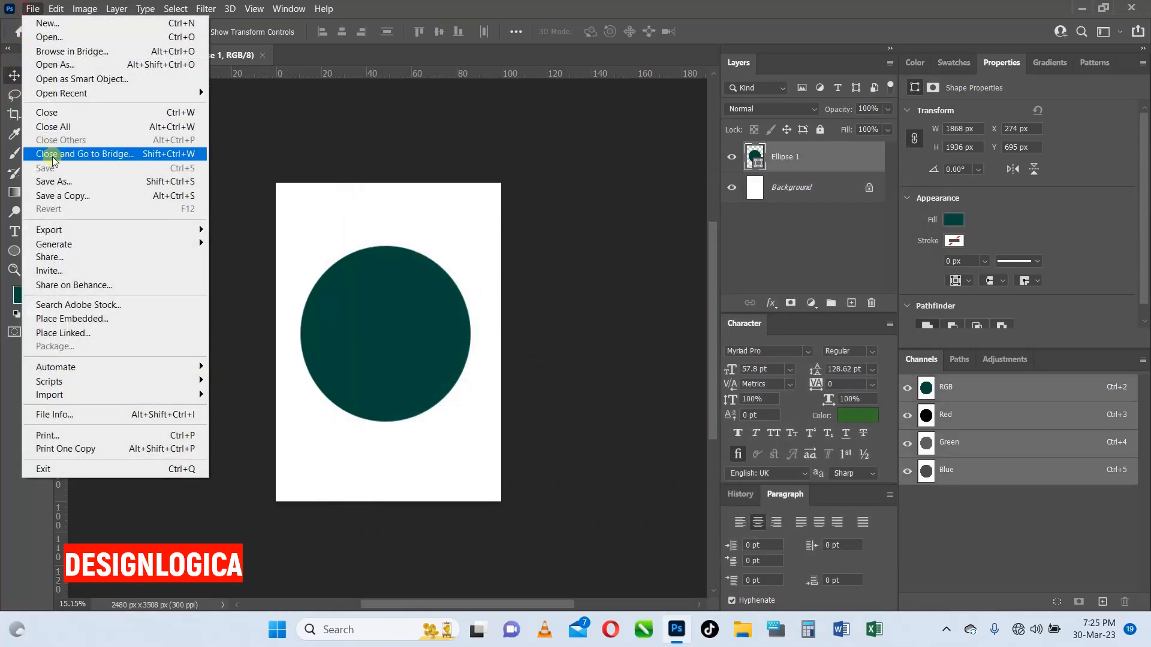
click(63, 196)
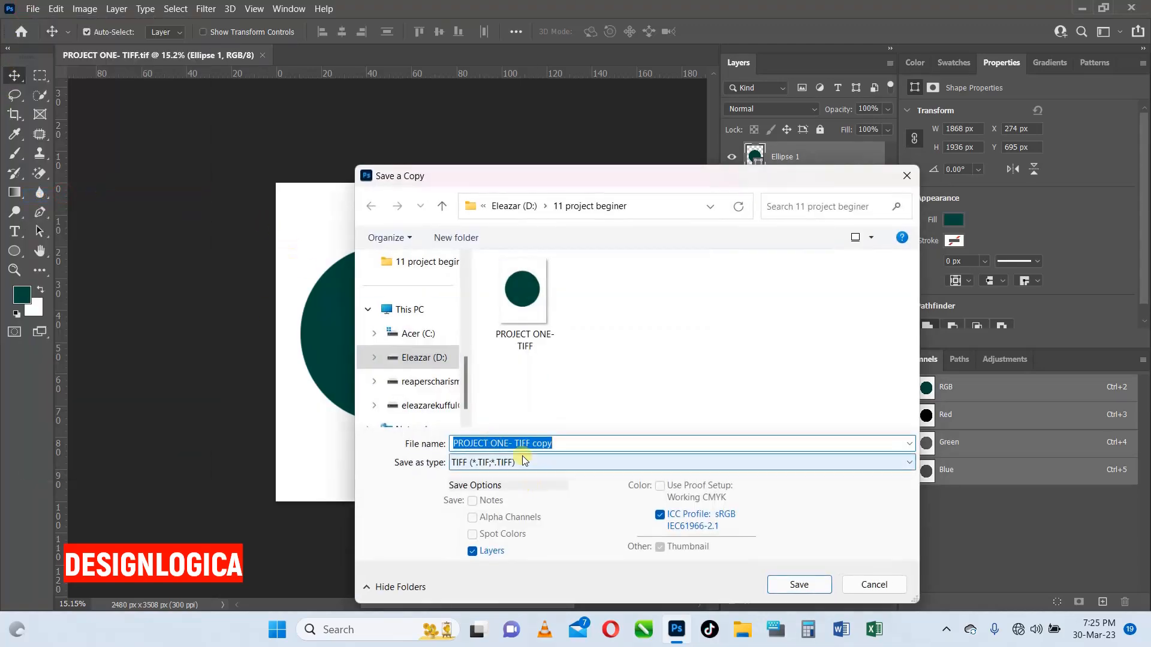
click(523, 461)
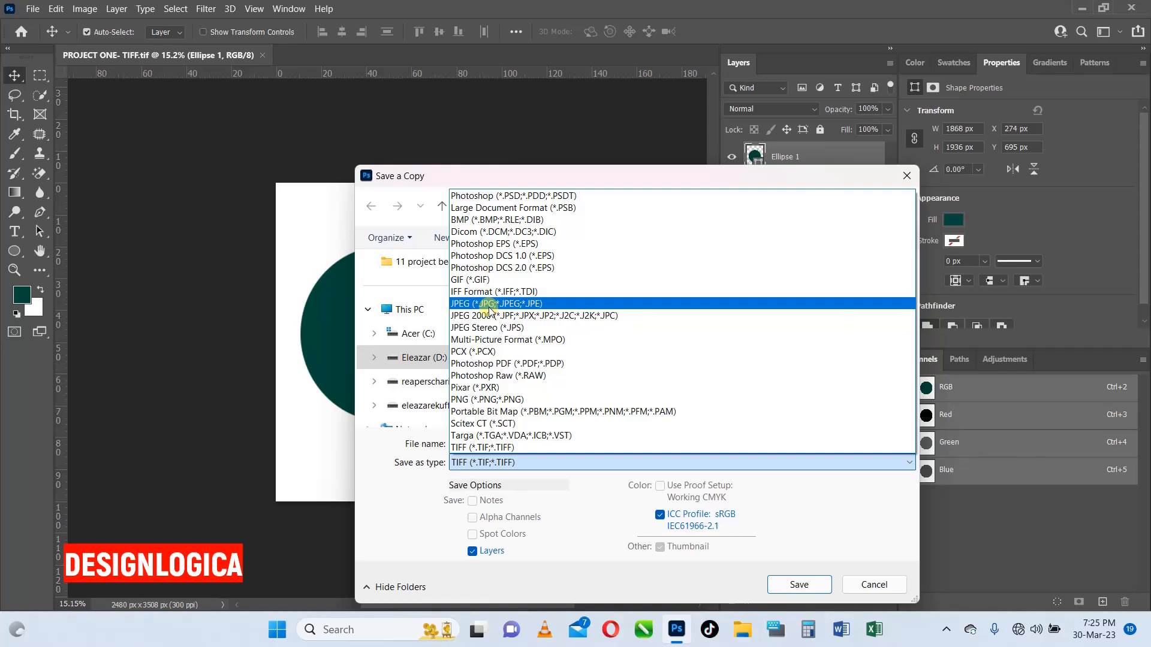
click(487, 400)
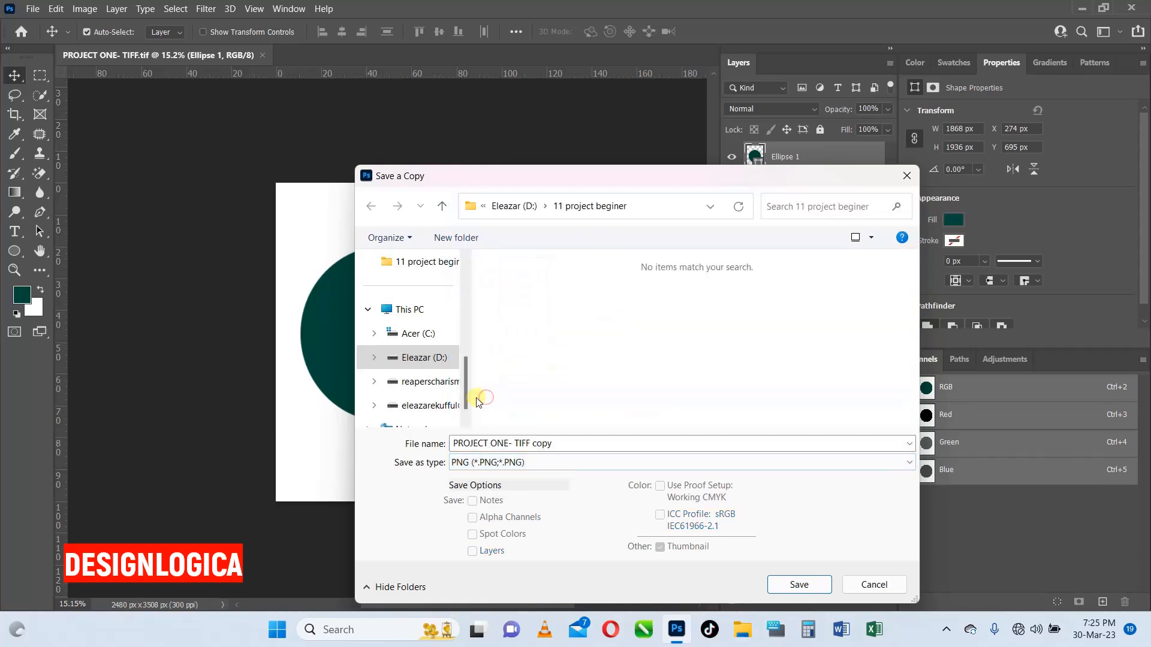
click(561, 443)
drag(562, 444, 518, 445)
key(BackSpace)
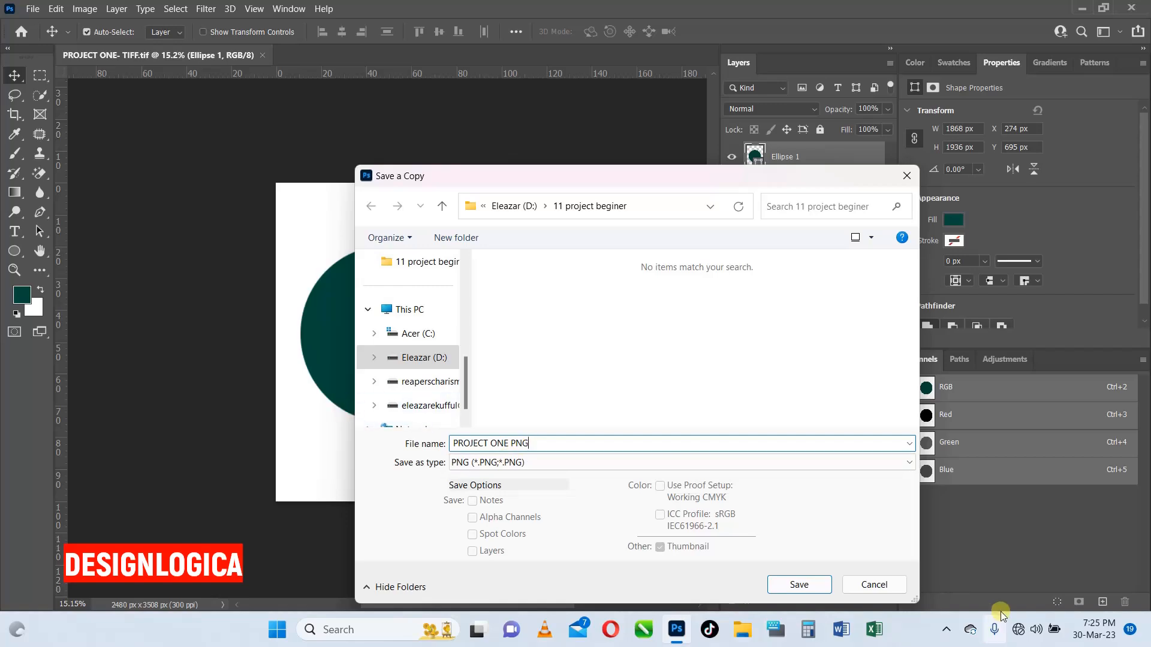
click(818, 591)
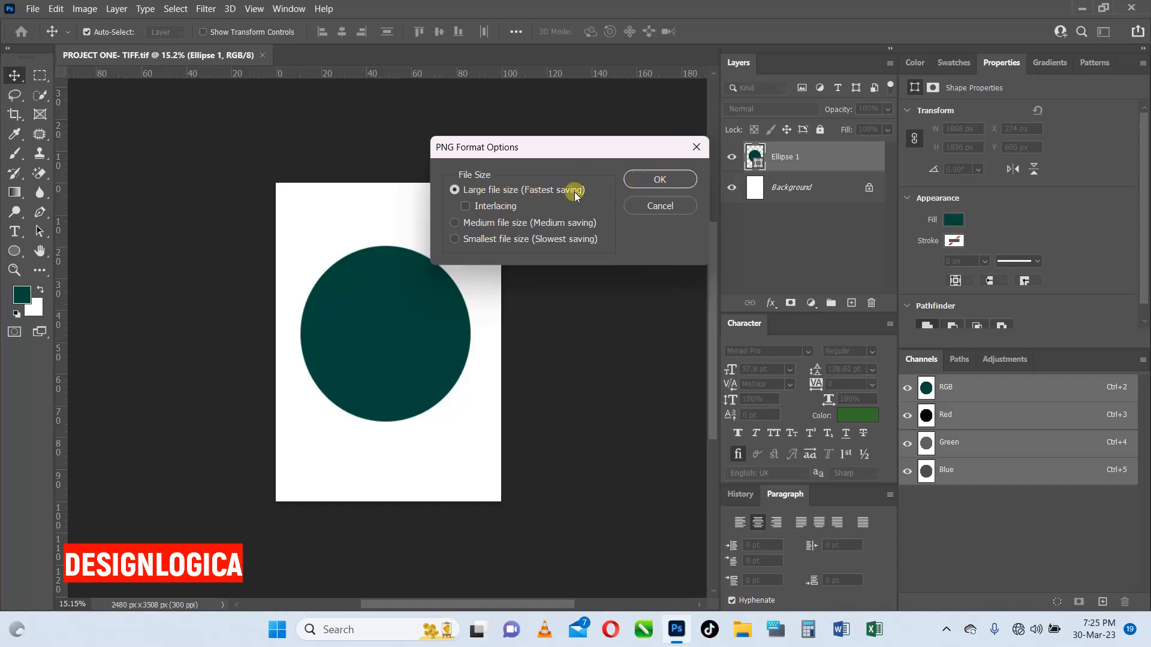
click(656, 179)
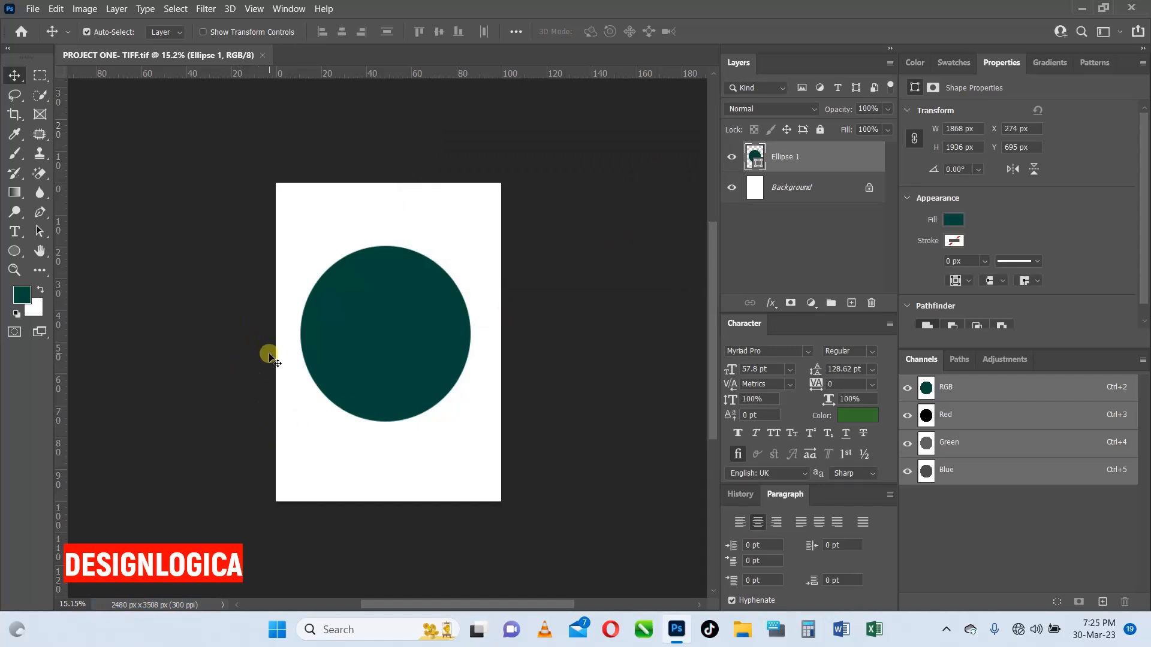
- View the saved "PROJECT ONE PNG" image from the "11 project beginer" folder in File Explorer, closing both windows when done
click(738, 630)
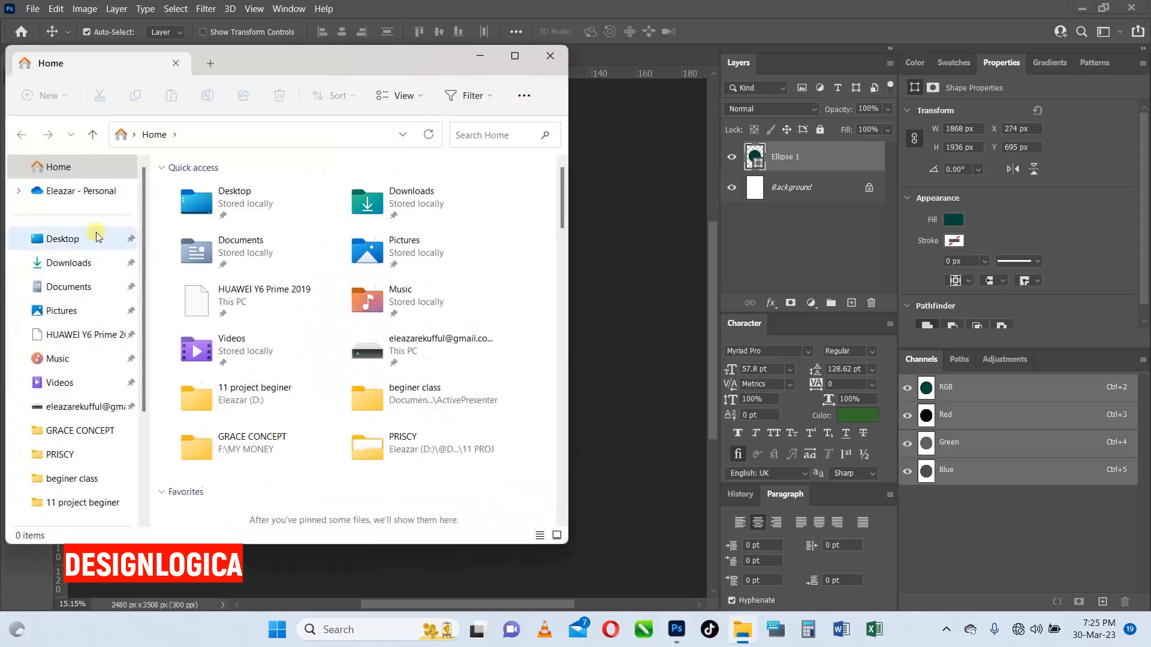
double_click(264, 403)
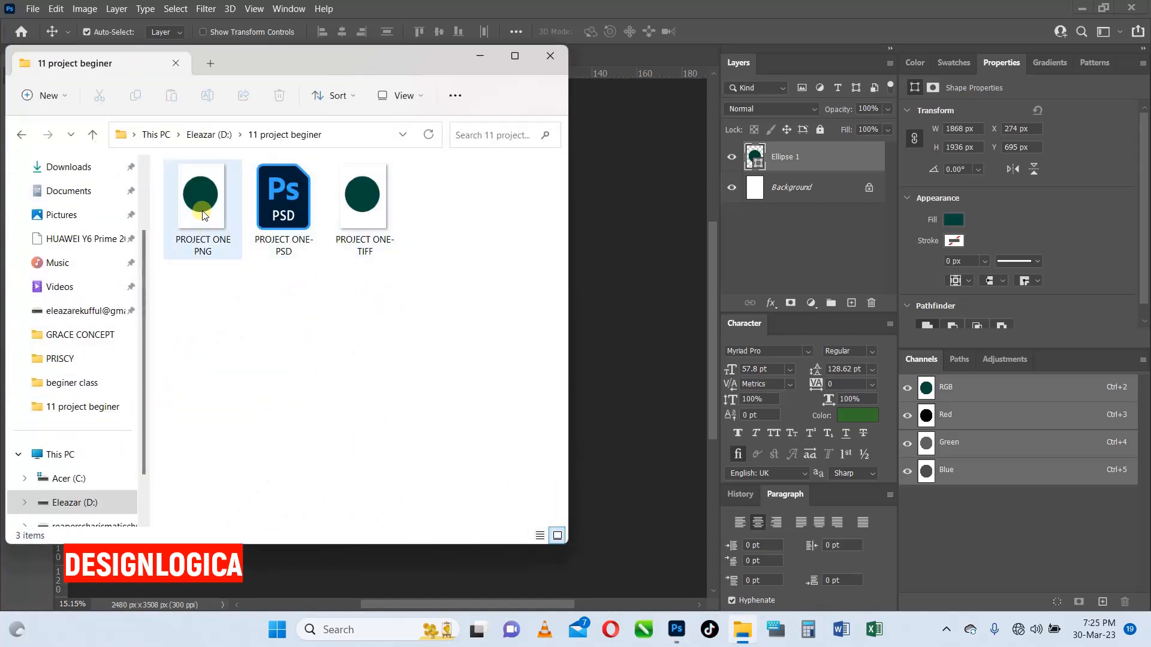
click(200, 203)
double_click(200, 203)
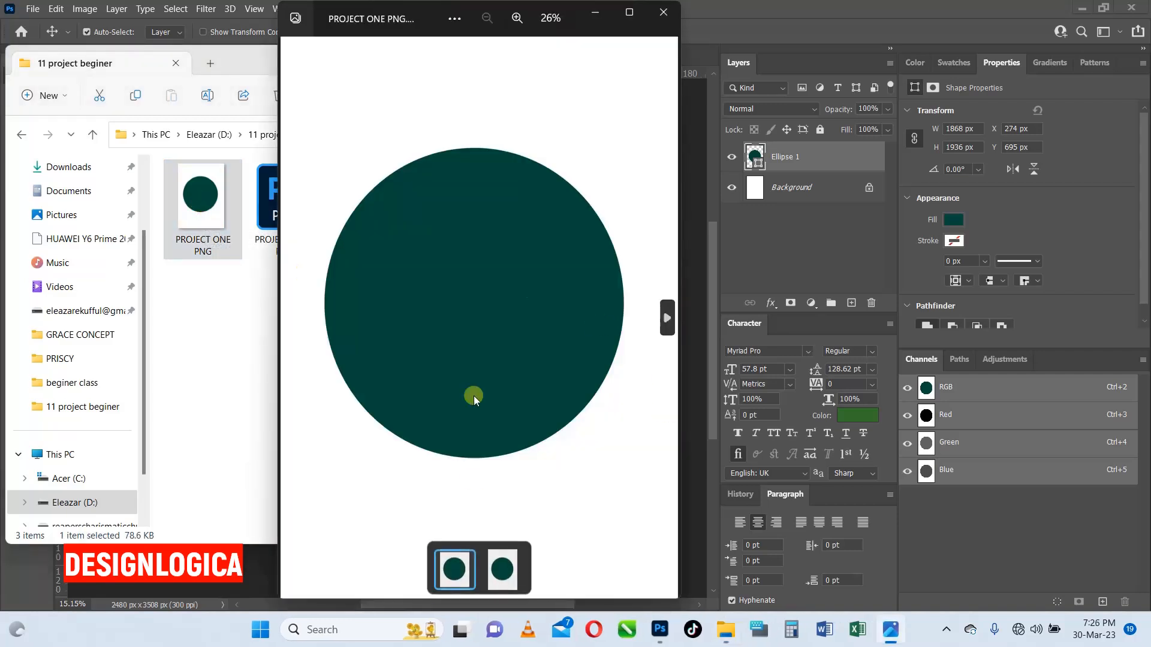
click(663, 12)
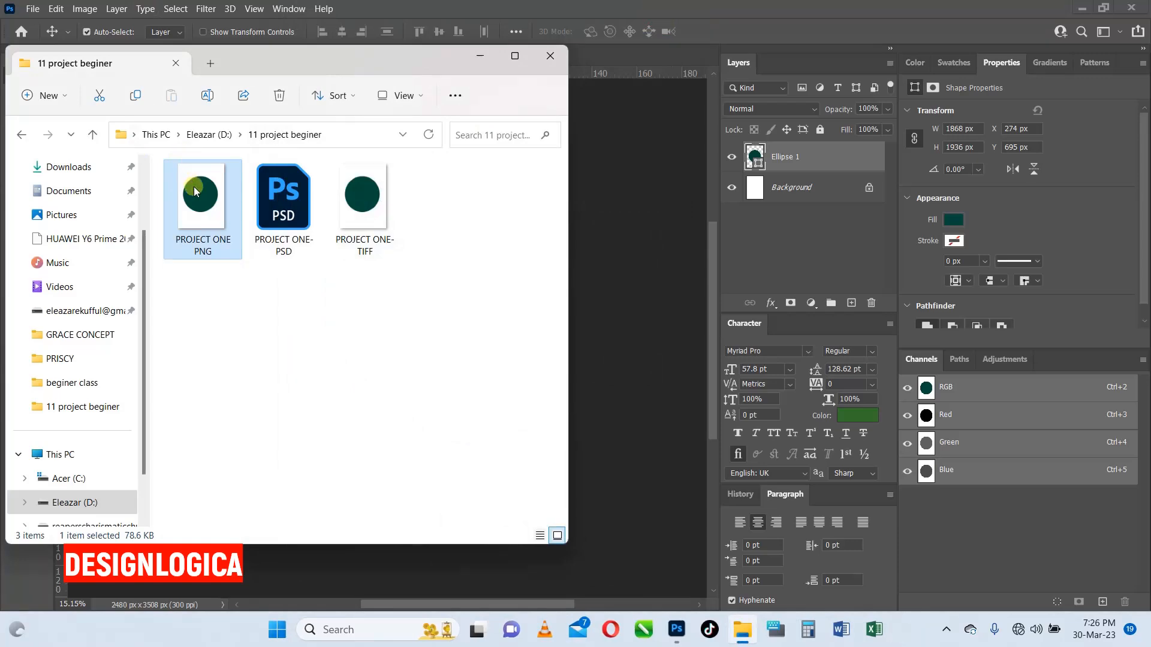
click(549, 55)
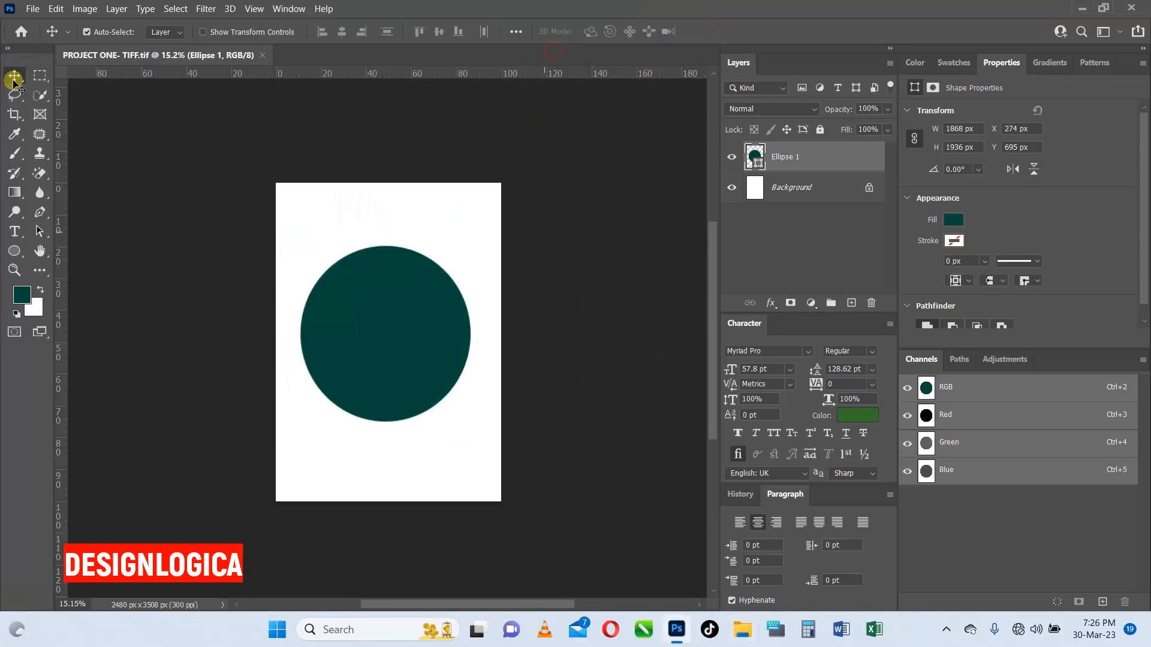
- Save a JPEG copy named "PROJECT ONE- JPEG" at quality 12 (Maximum) with the Baseline ("Standard") format option
click(33, 8)
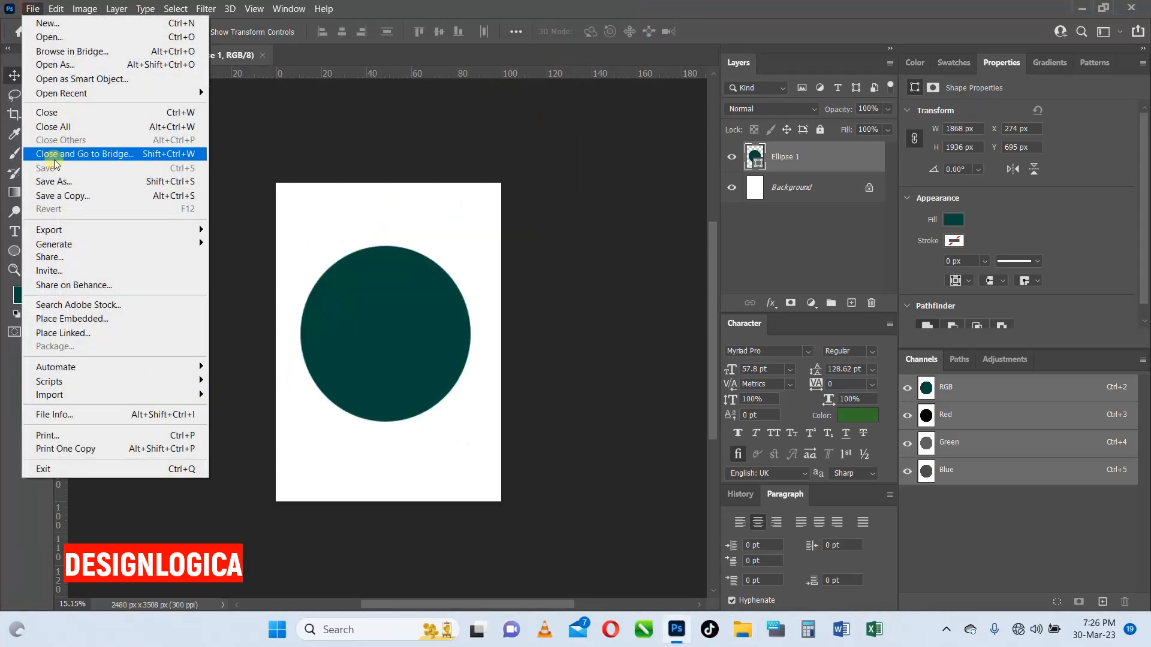
click(60, 196)
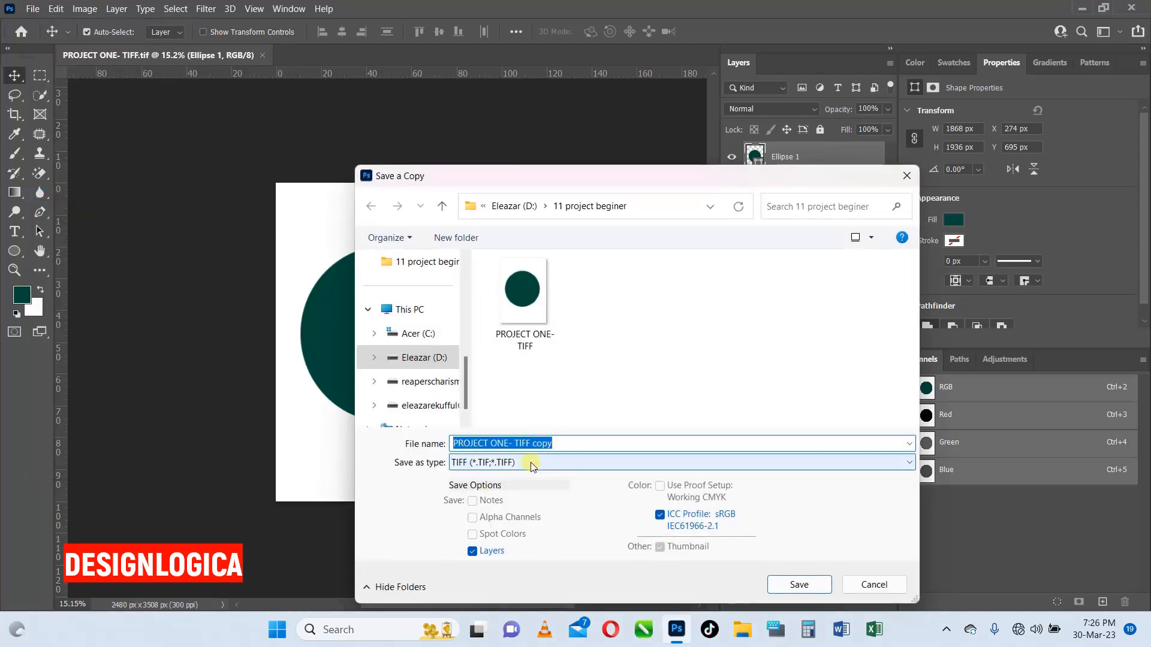
click(530, 462)
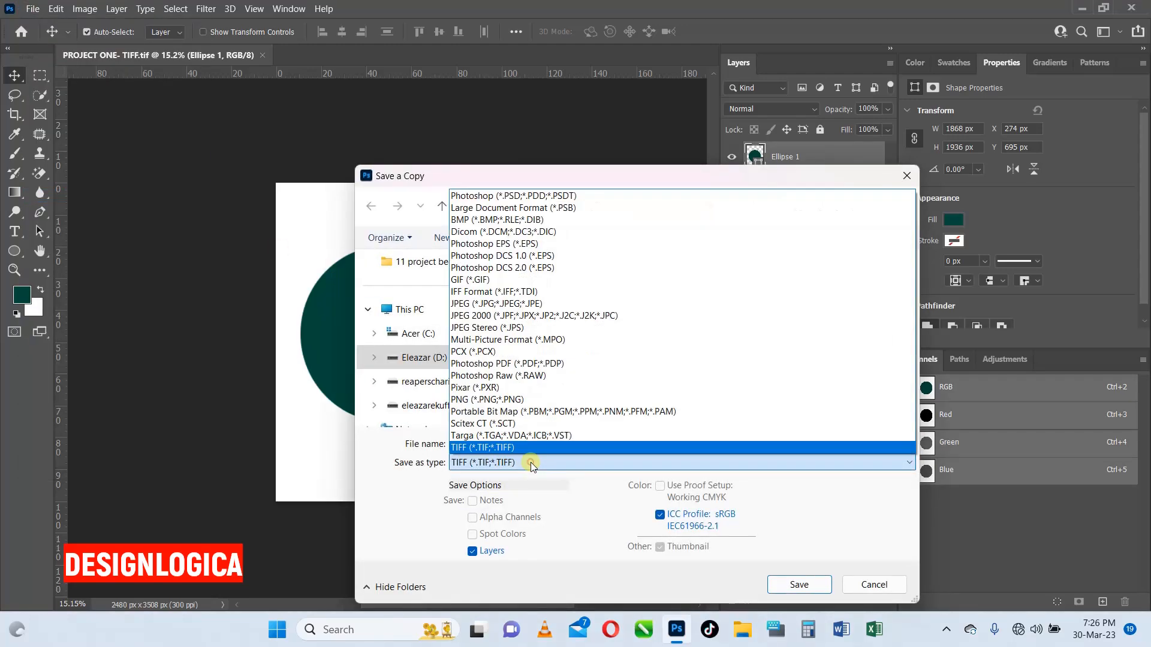
click(501, 304)
click(565, 445)
double_click(565, 445)
key(BackSpace)
key(BackSpace)
key(BackSpace)
key(BackSpace)
key(BackSpace)
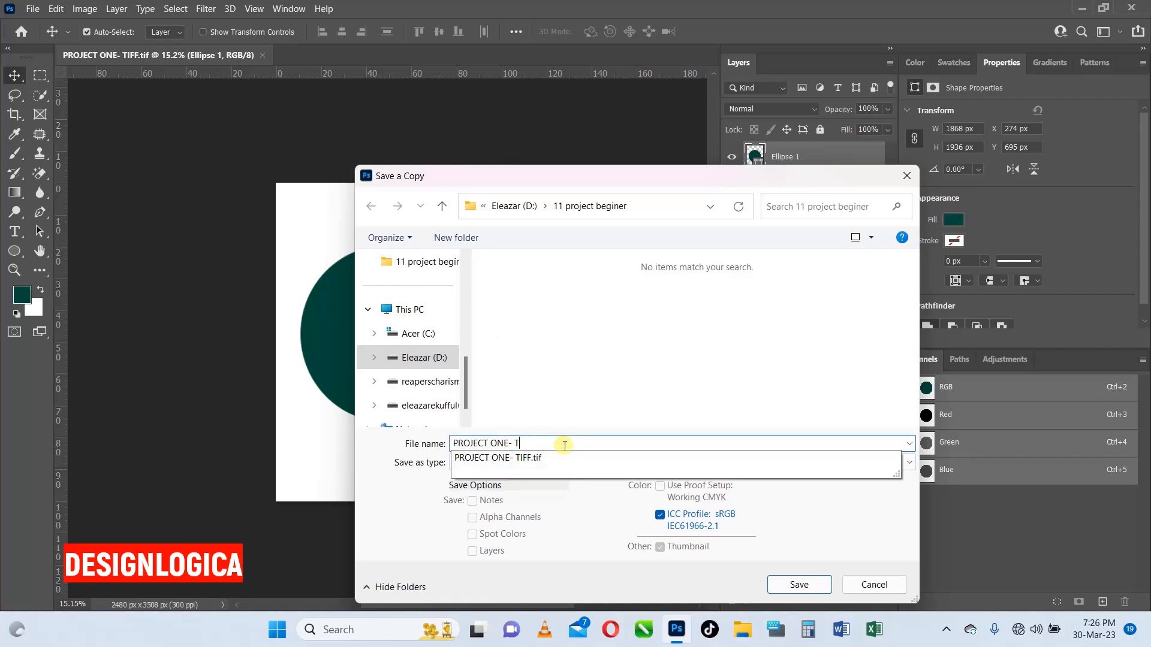
key(BackSpace)
text(JPEG)
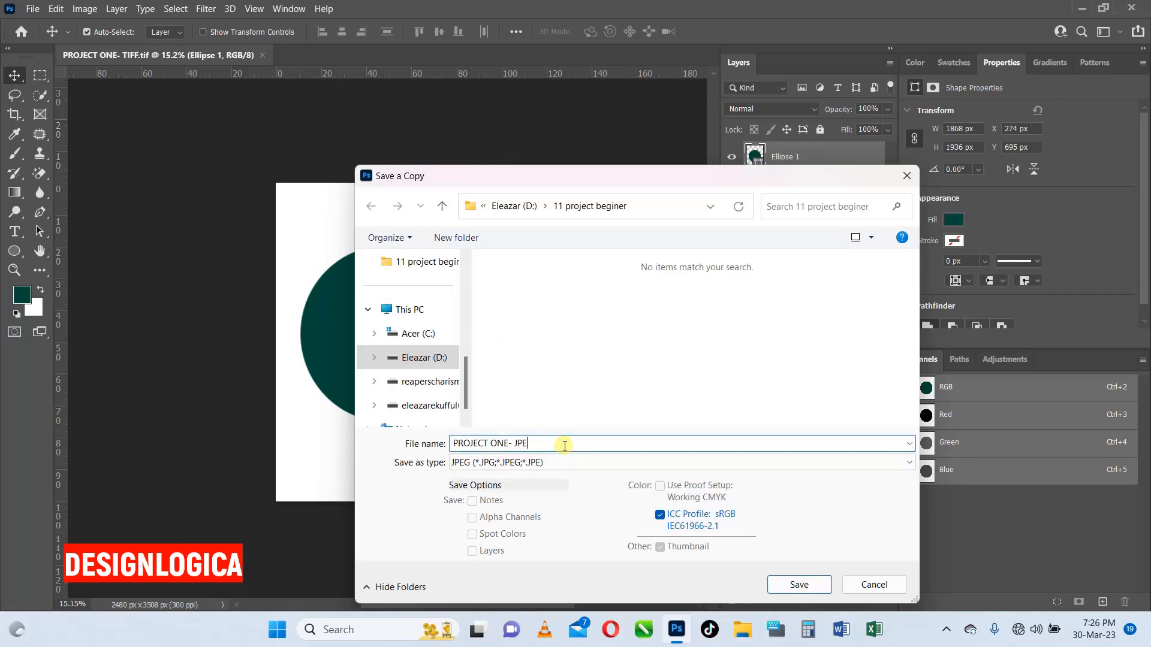
click(813, 585)
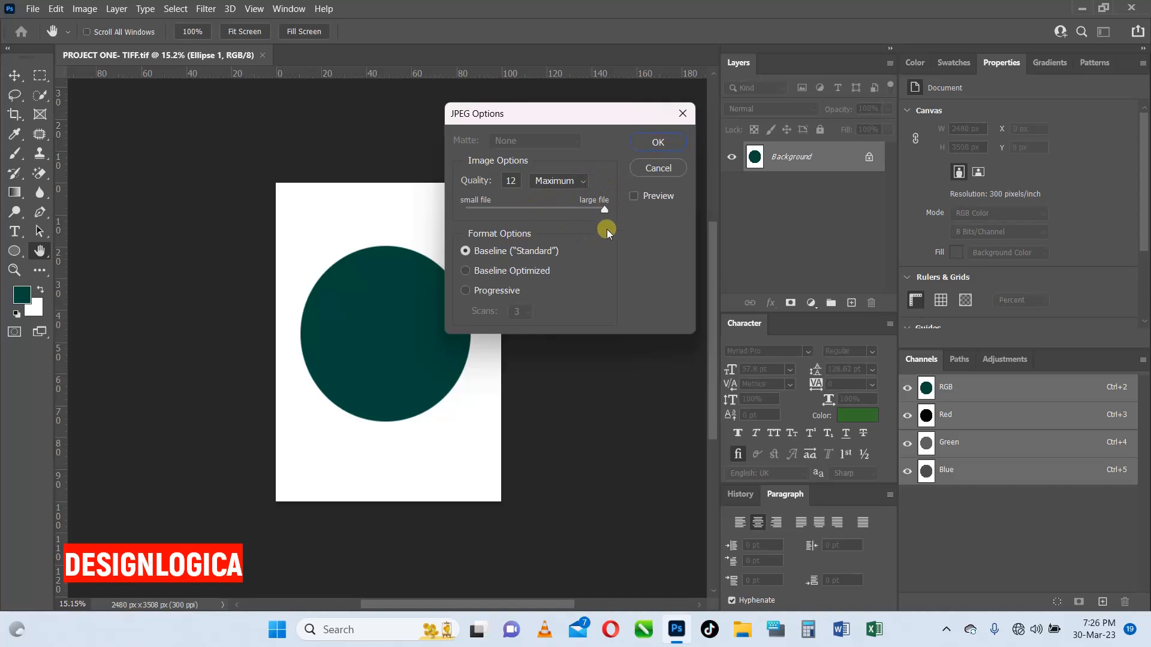
click(645, 144)
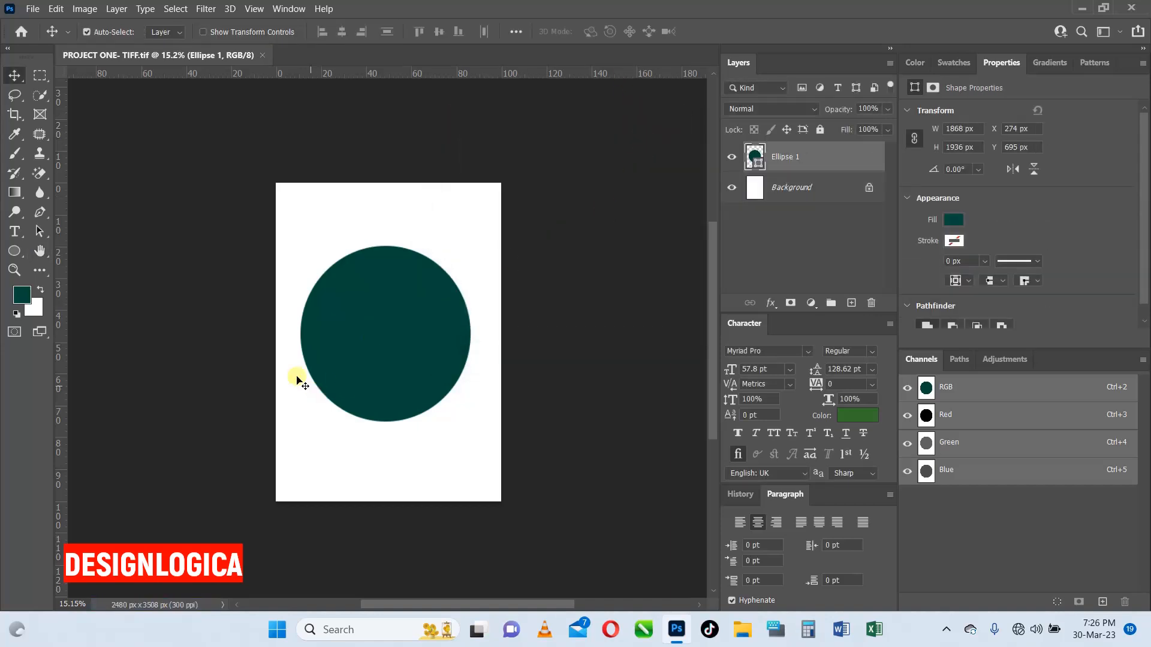
- Check for the exported JPEG in the "11 project beginer" folder in File Explorer and exit Photoshop
click(742, 629)
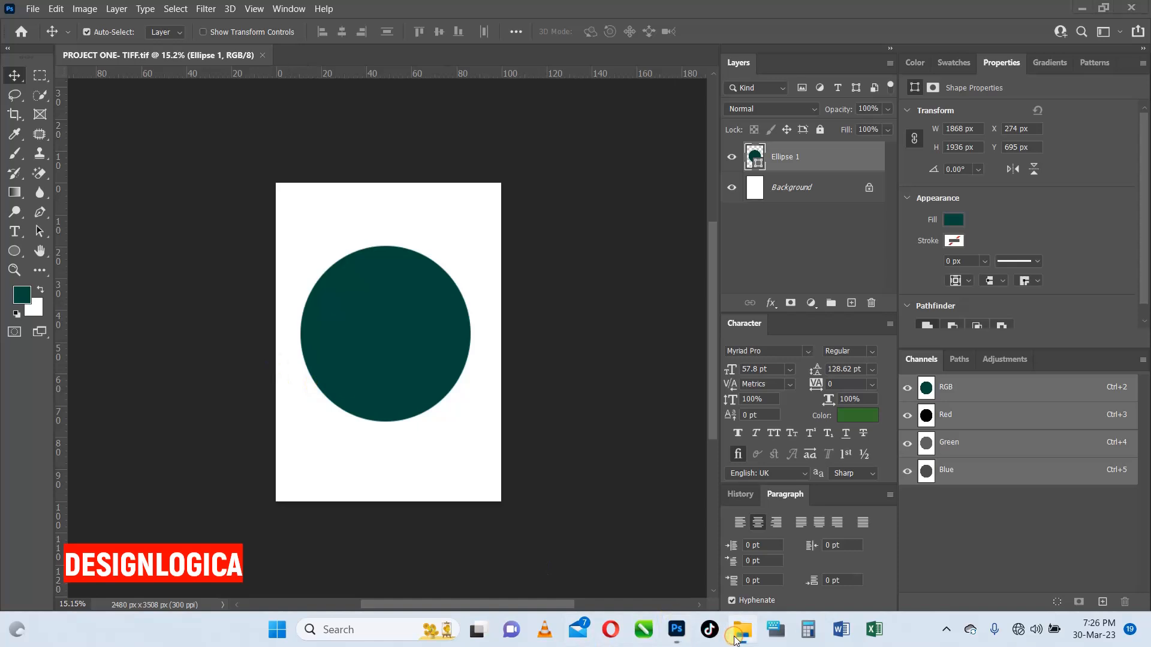
double_click(228, 389)
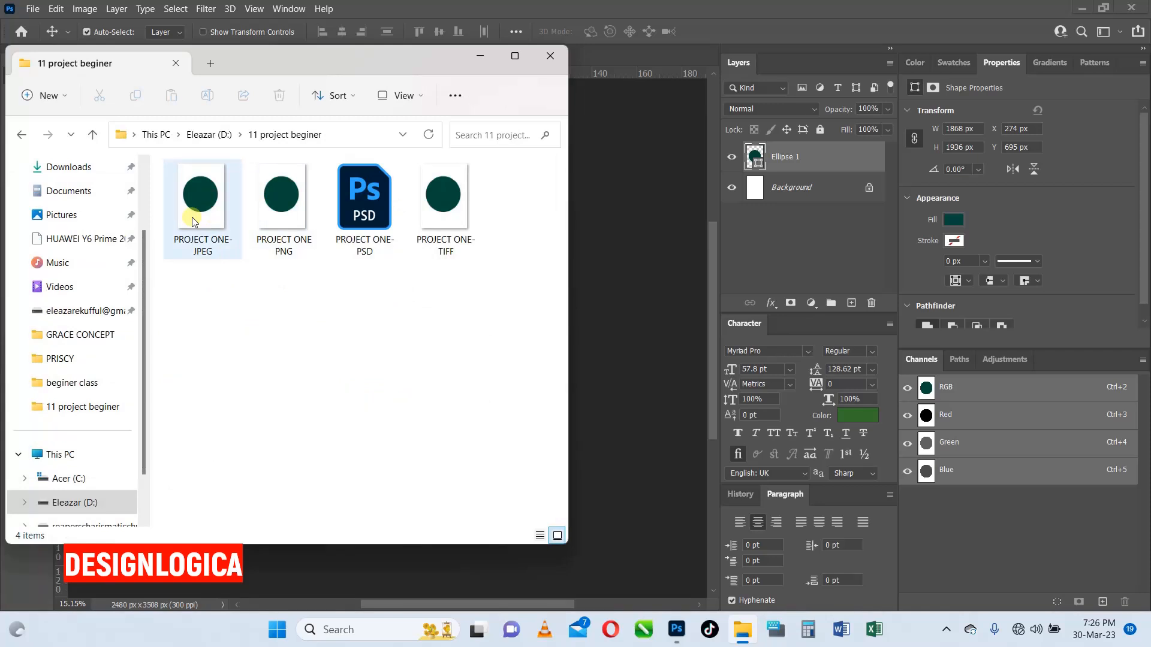
mouse_move(192, 222)
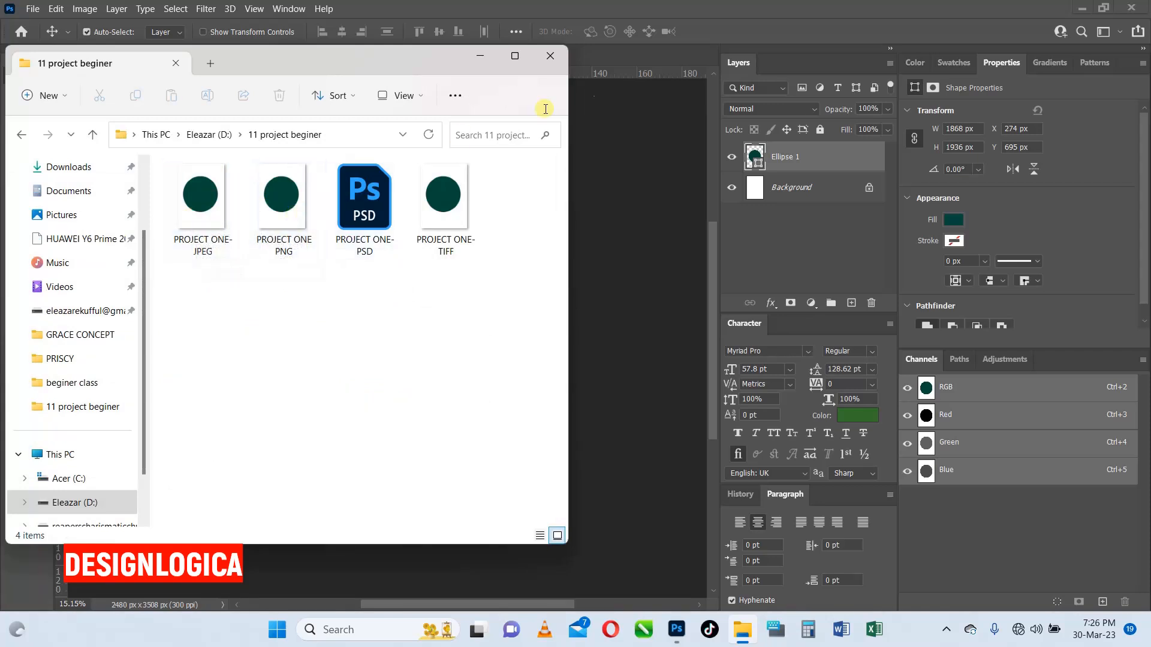
click(551, 58)
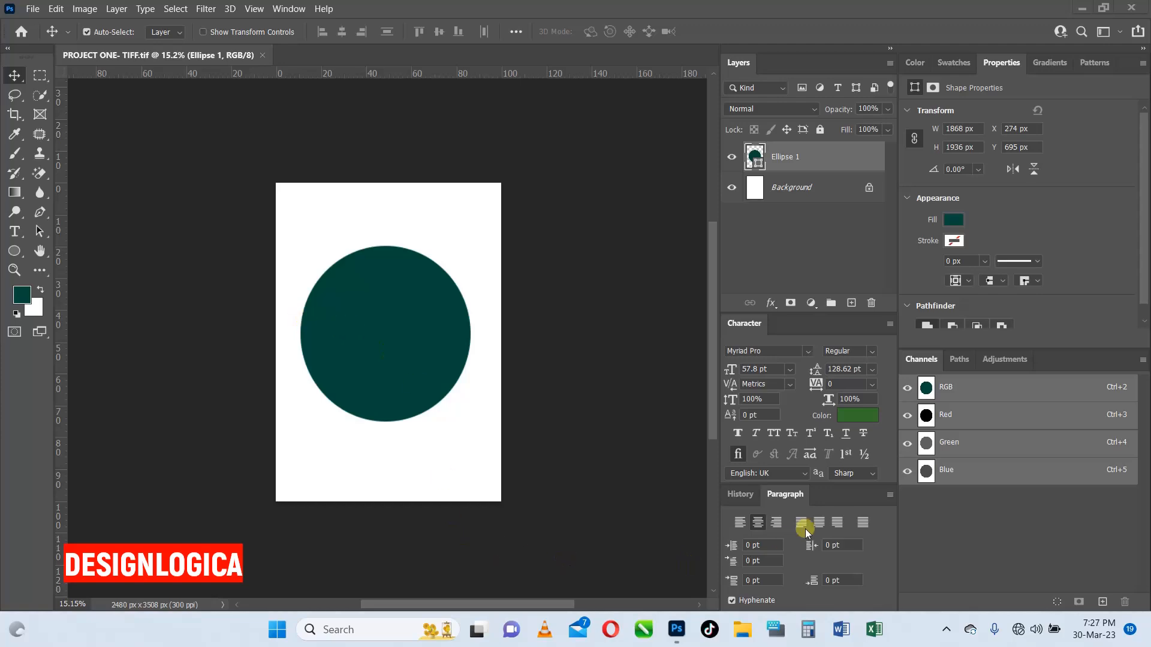
click(1131, 7)
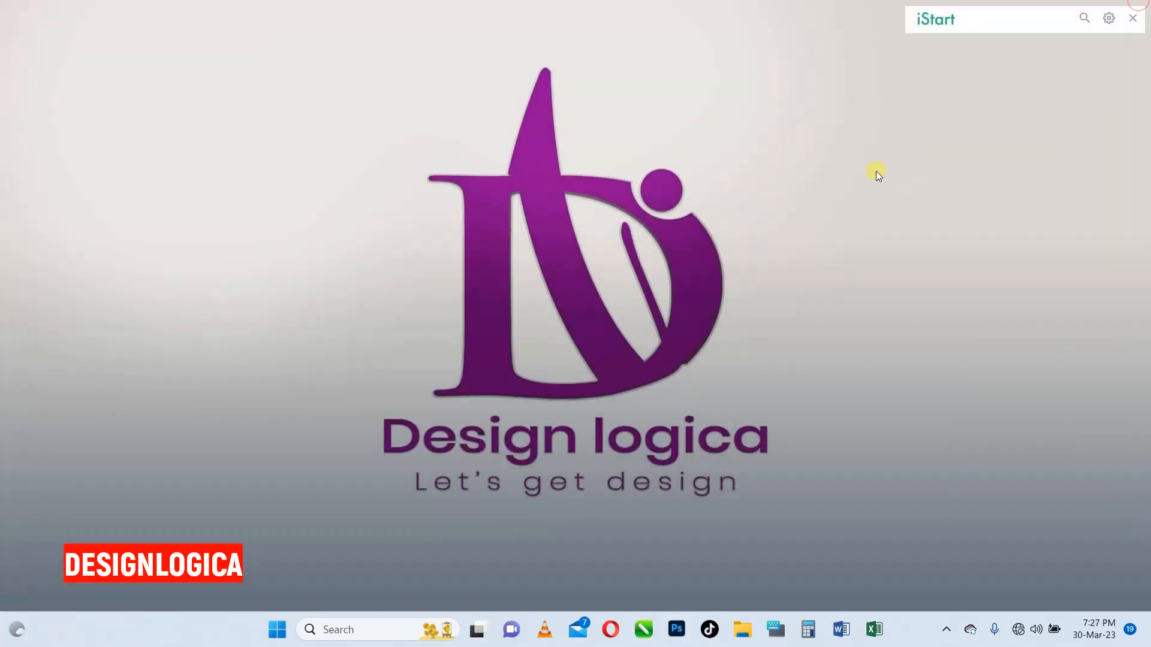